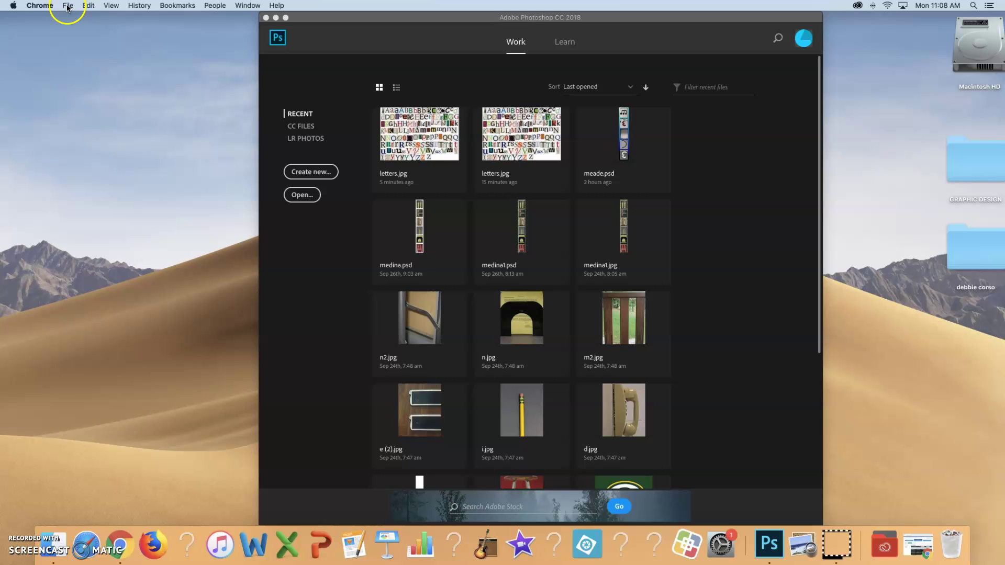
Step: Make Photoshop the active program, showing its start screen with recent files like letters.jpg
click(344, 47)
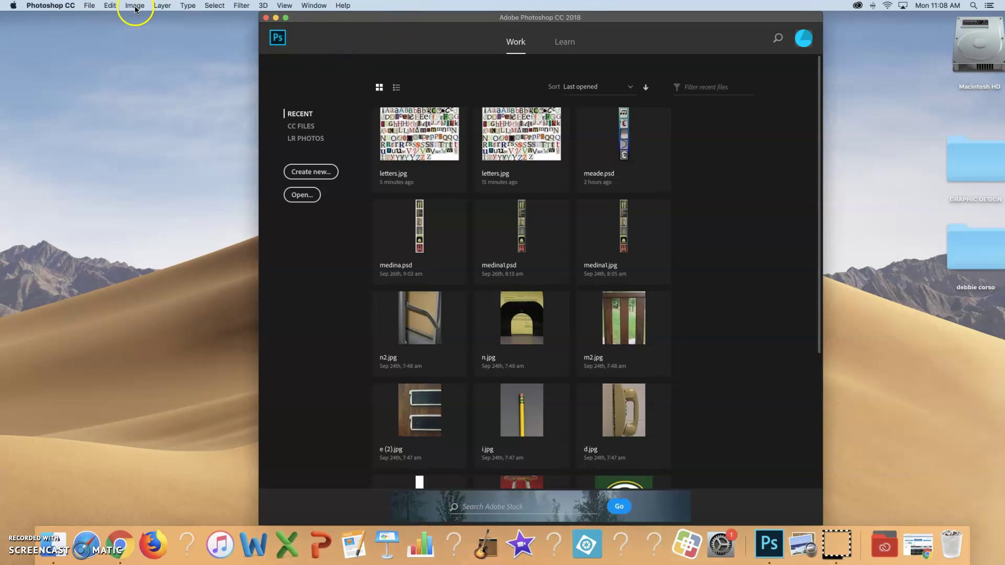
Step: Create a new 10 × 8 inch, 300 ppi document with a white background
click(90, 7)
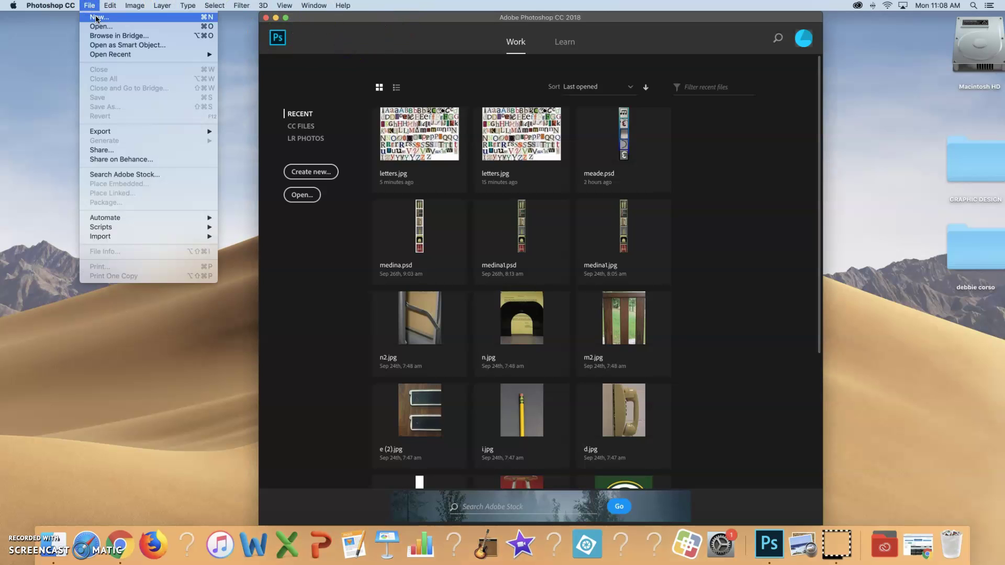
click(97, 18)
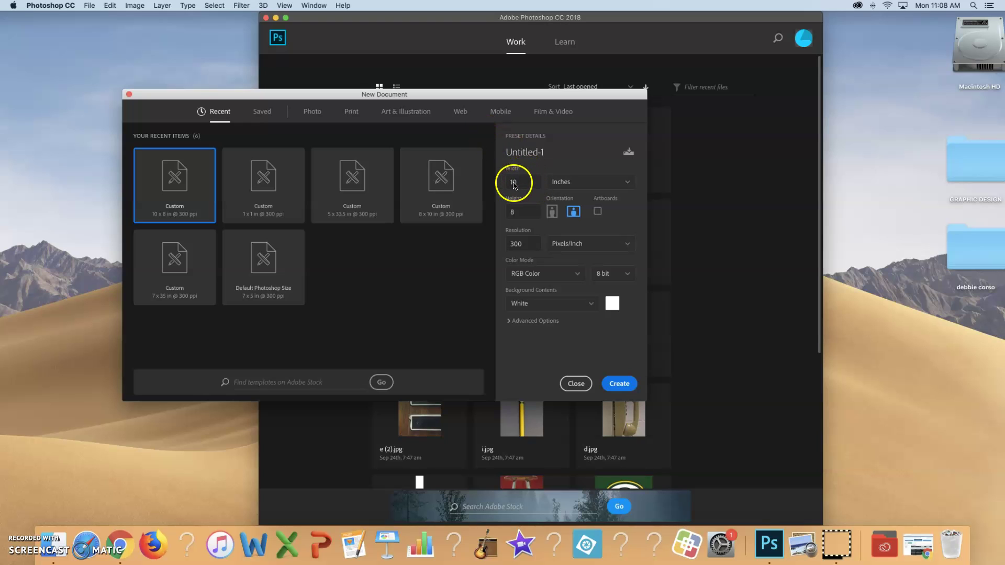
double_click(513, 212)
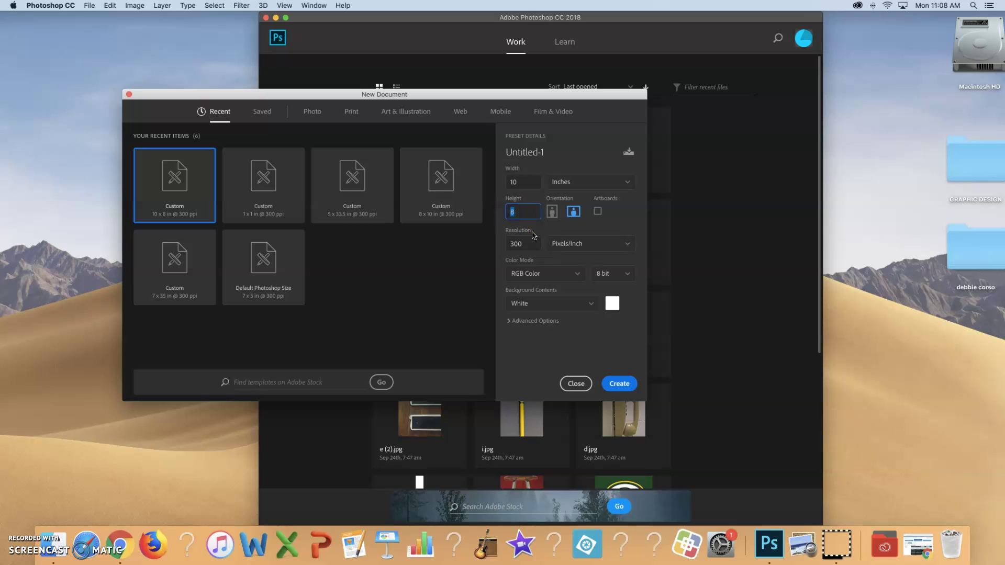
click(525, 249)
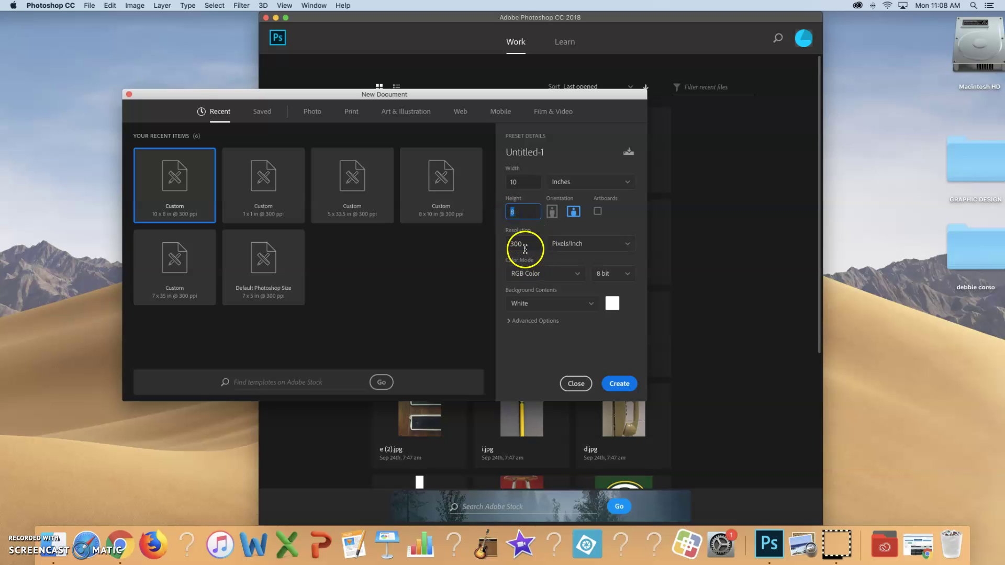
click(619, 383)
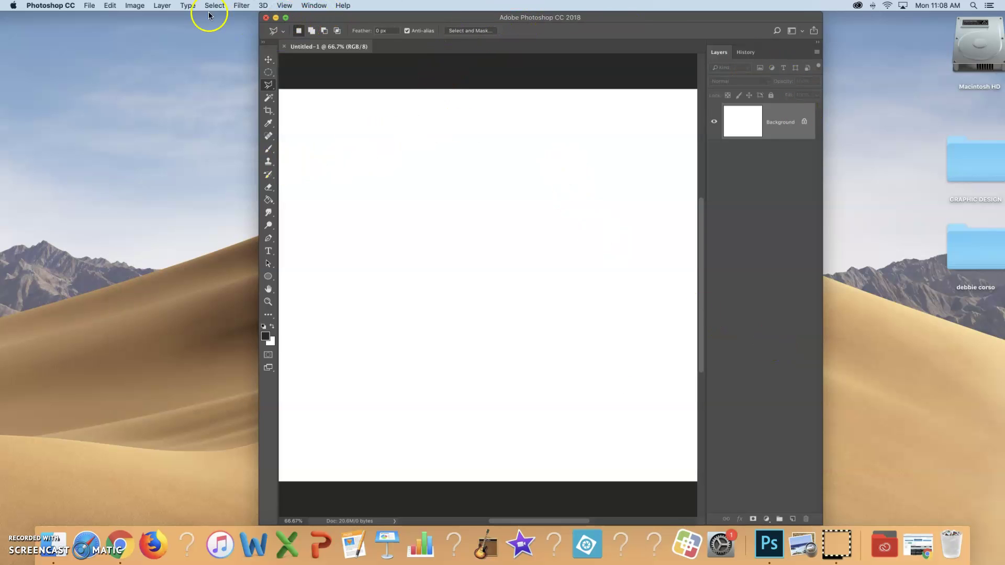
Step: Open letters.jpg from Desktop > GRAPHIC DESIGN > RANSOM NOTE
click(90, 6)
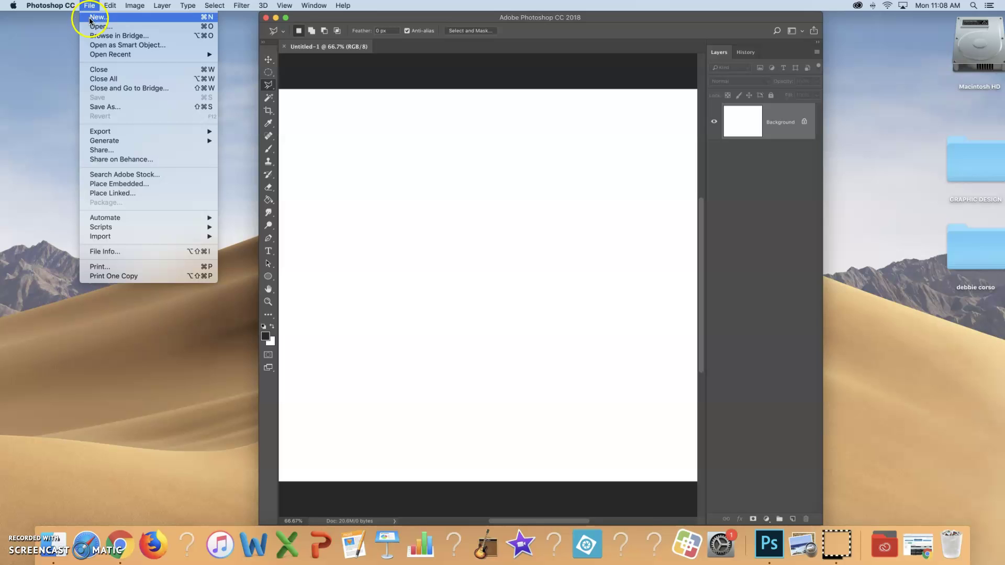
click(95, 27)
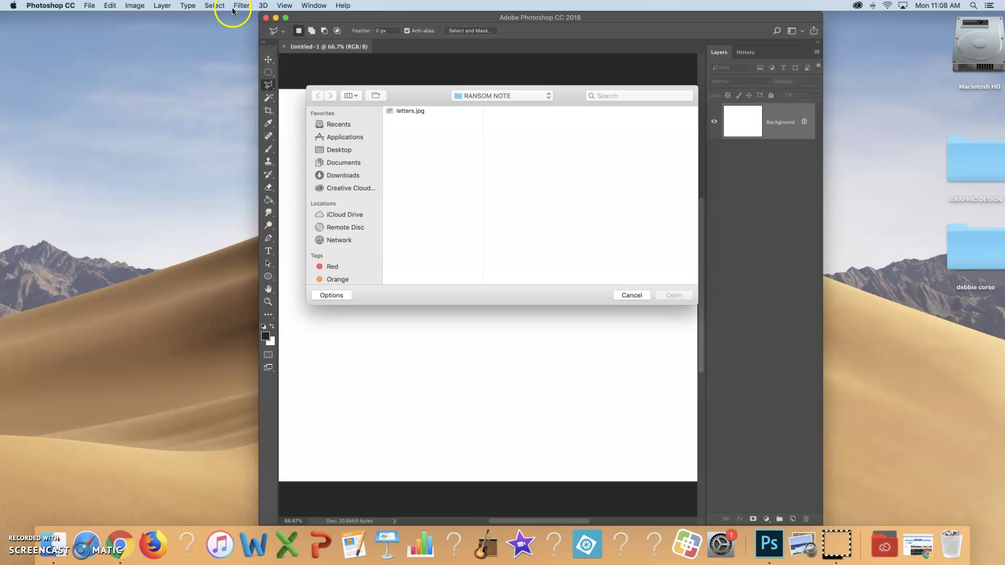
click(507, 96)
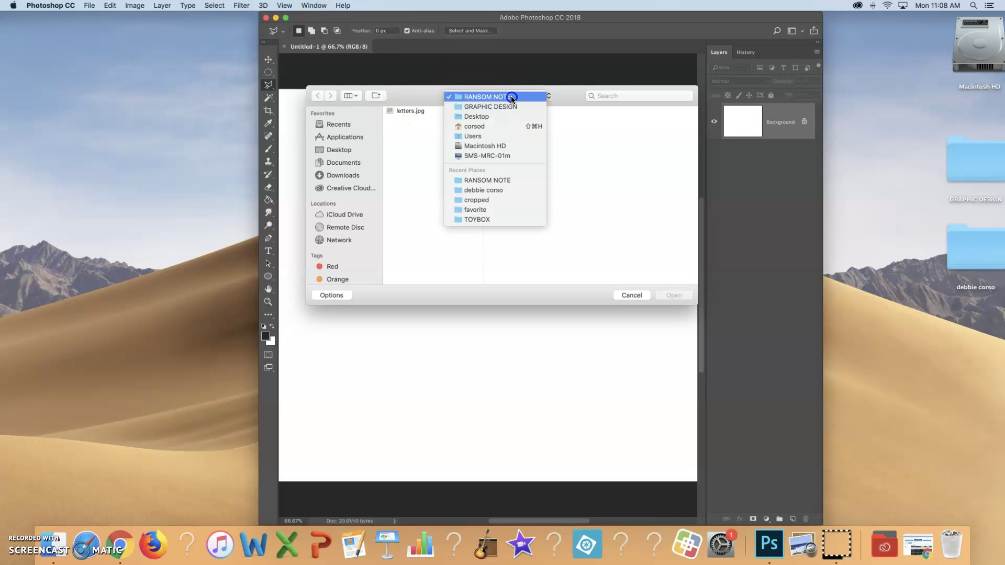
click(347, 150)
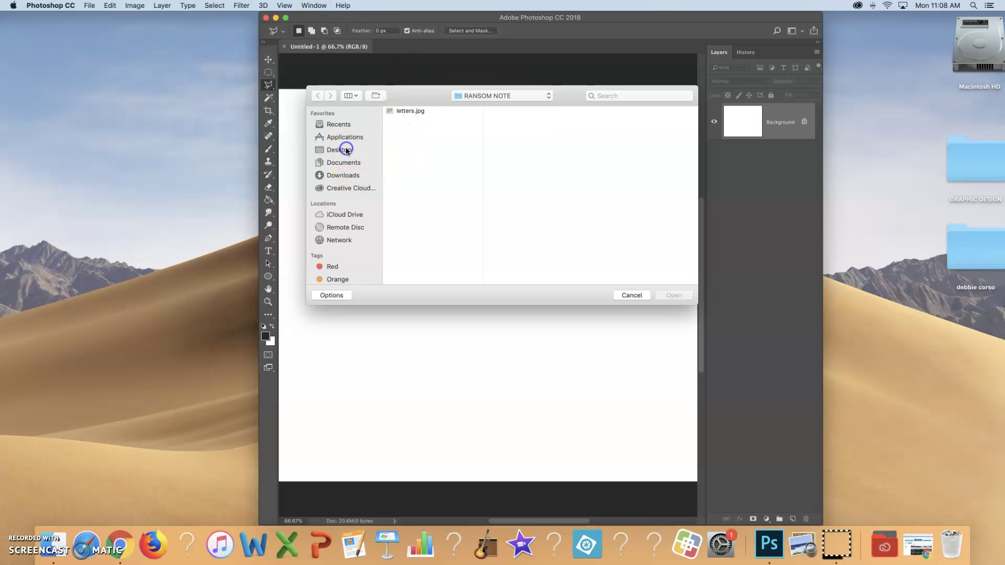
click(343, 150)
click(425, 119)
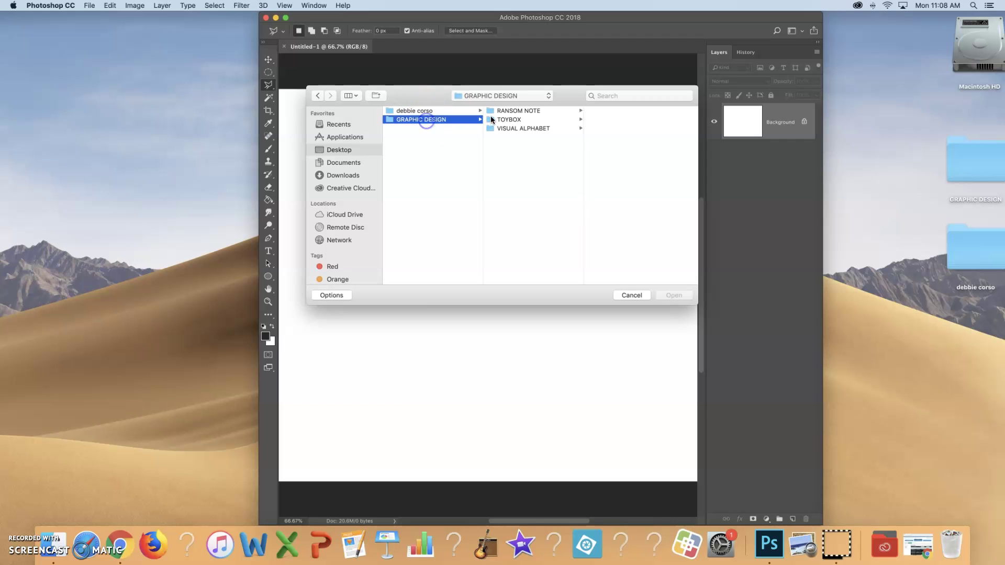
click(518, 111)
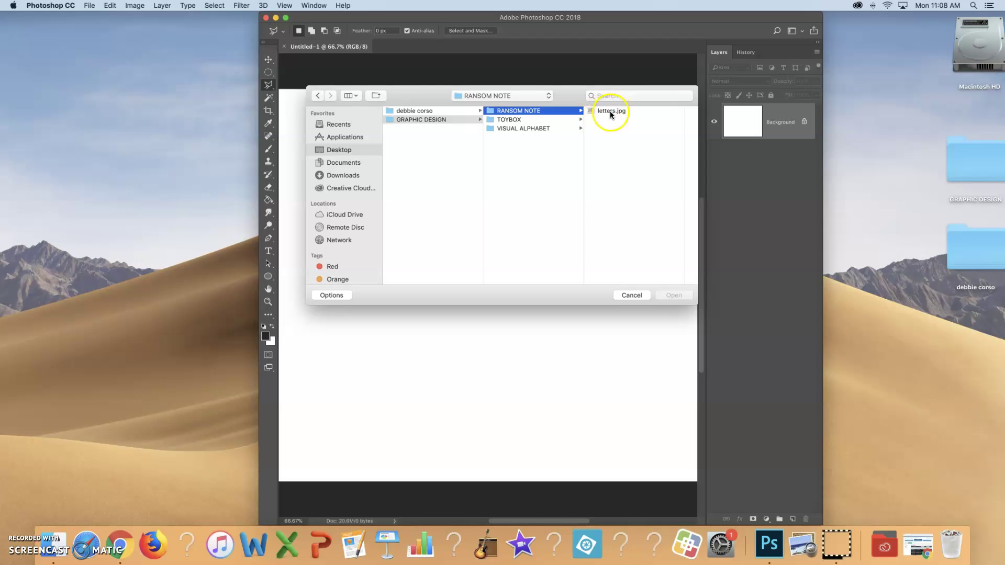
click(607, 111)
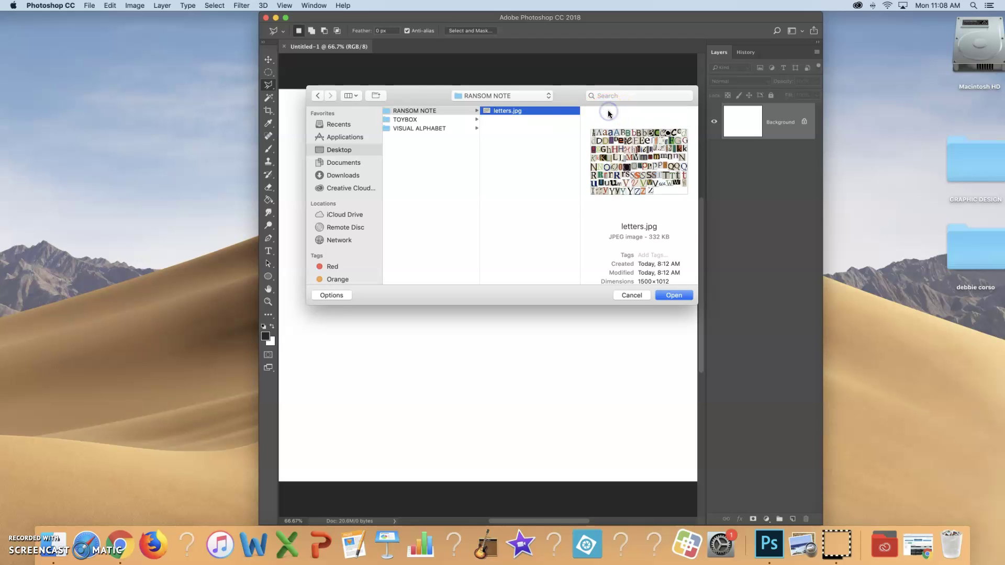
click(673, 295)
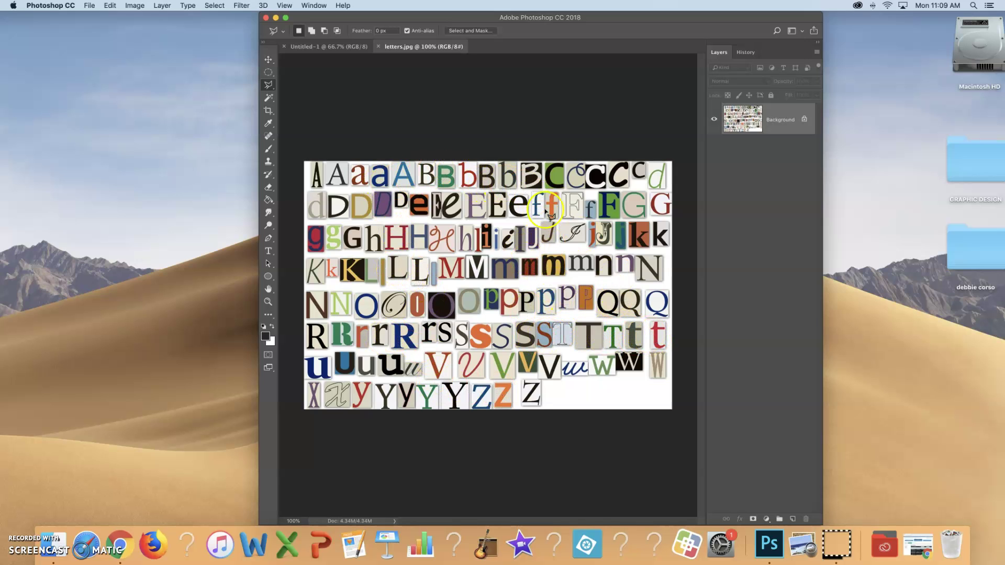
Step: Float Untitled-1 in a narrower window at the left edge, beside letters.jpg
click(331, 48)
drag(476, 18, 684, 20)
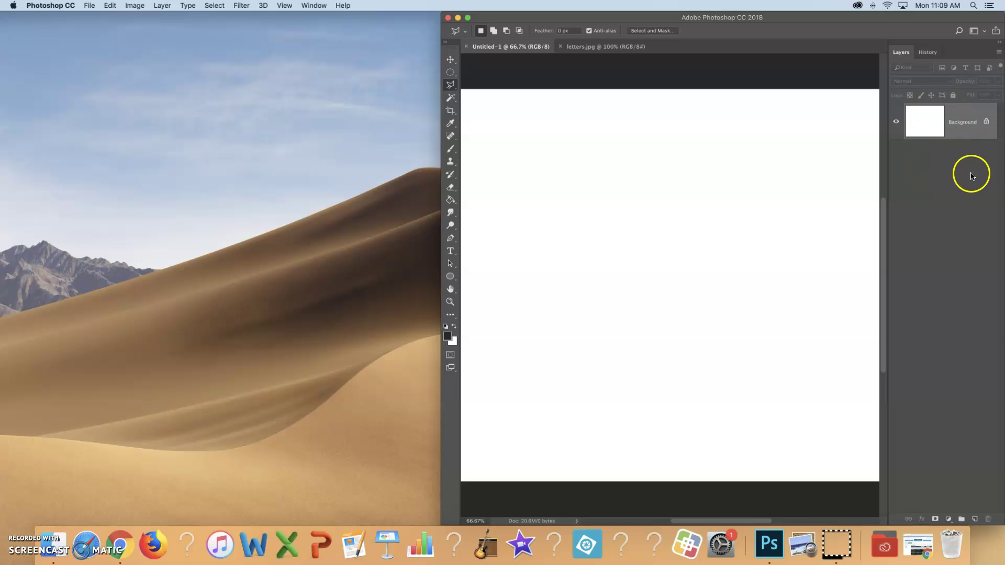
click(512, 46)
click(518, 76)
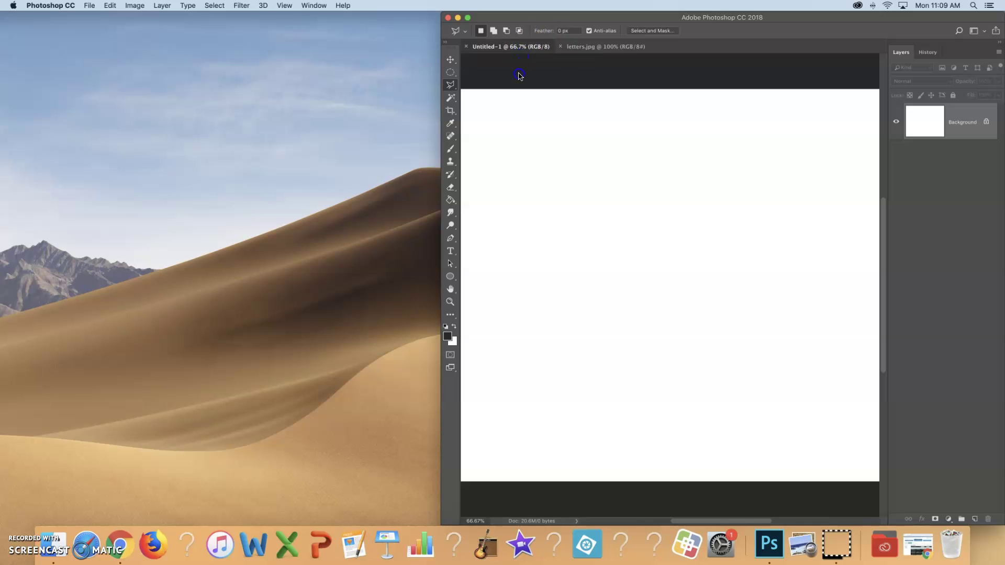
drag(512, 46, 112, 47)
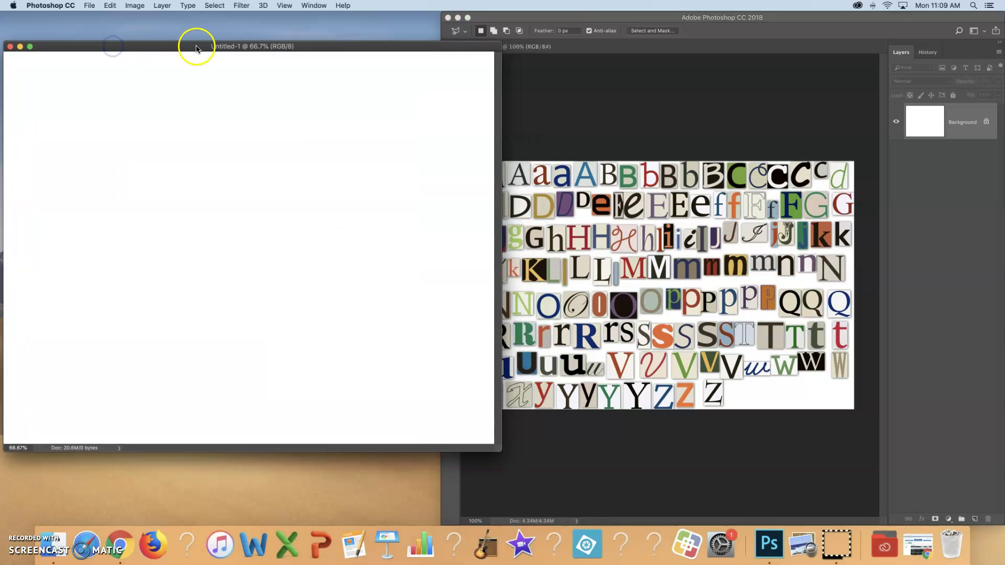
drag(195, 45, 205, 48)
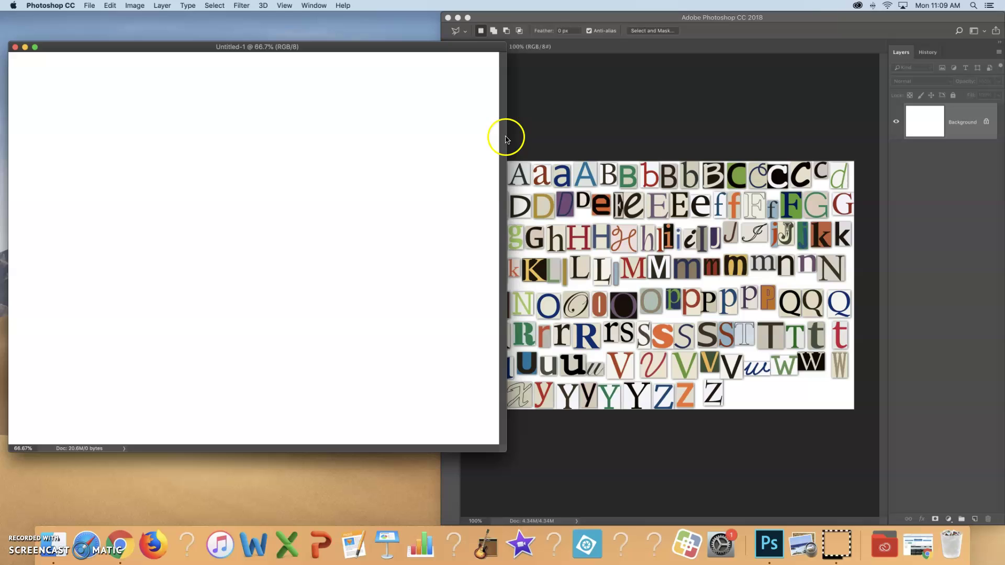
drag(507, 137, 421, 135)
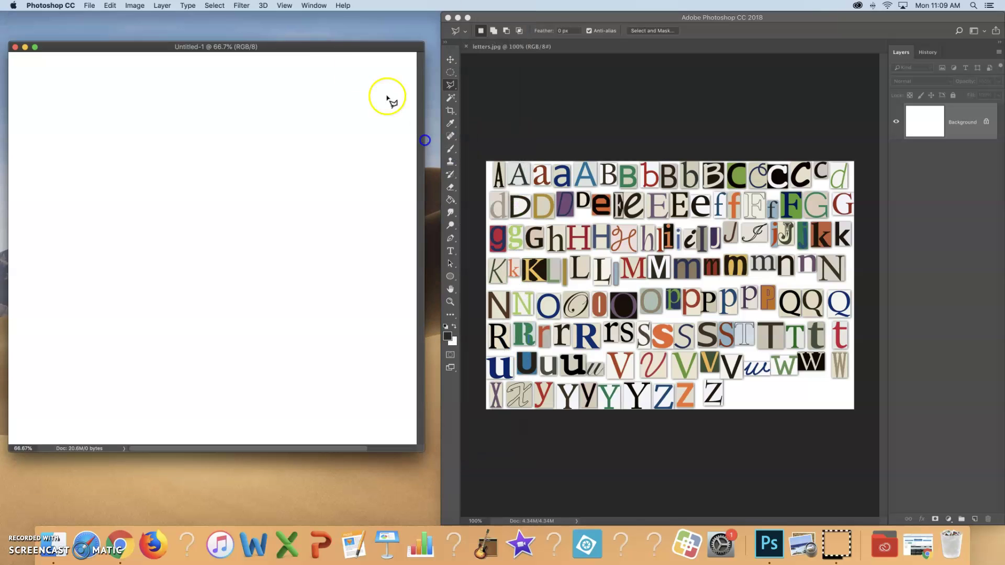
double_click(341, 45)
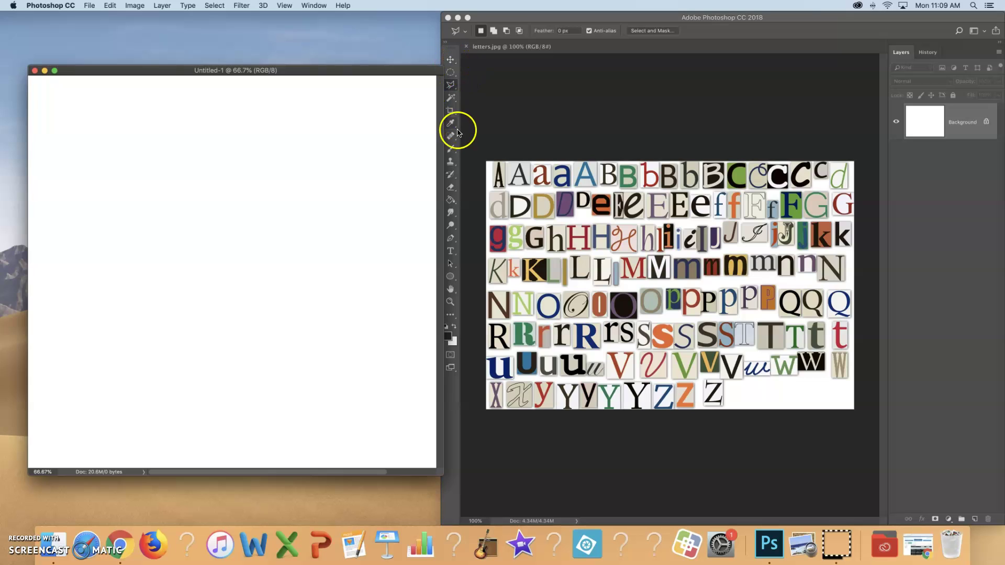
Step: Zoom letters.jpg to about 500% and pan to the row of T tiles with the dark grey t
click(449, 302)
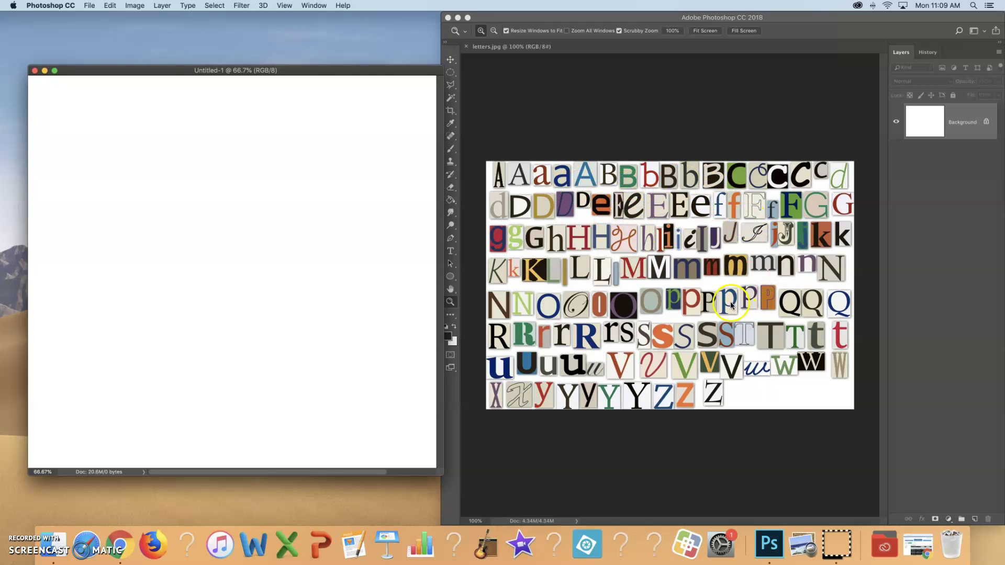
click(450, 303)
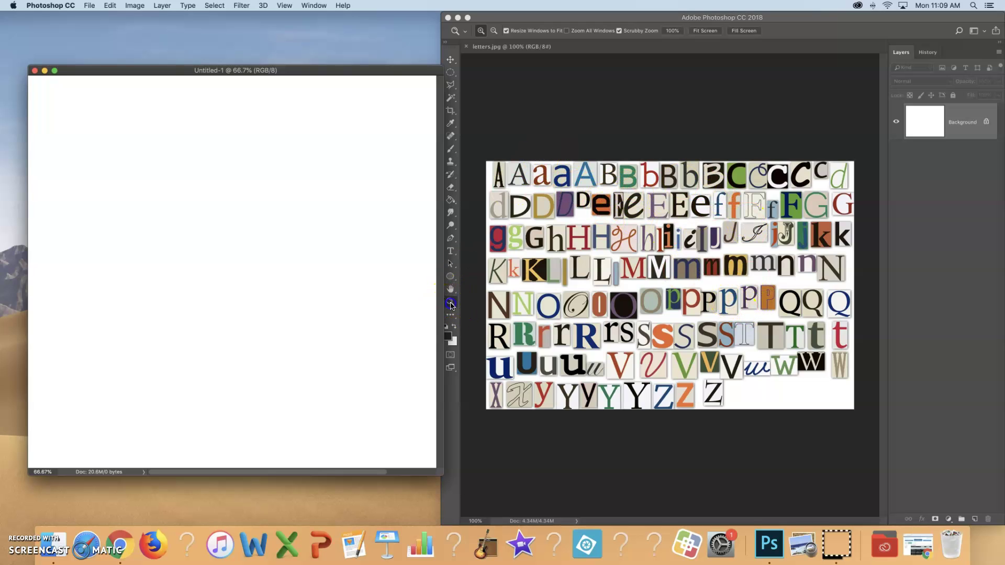
click(710, 306)
click(799, 341)
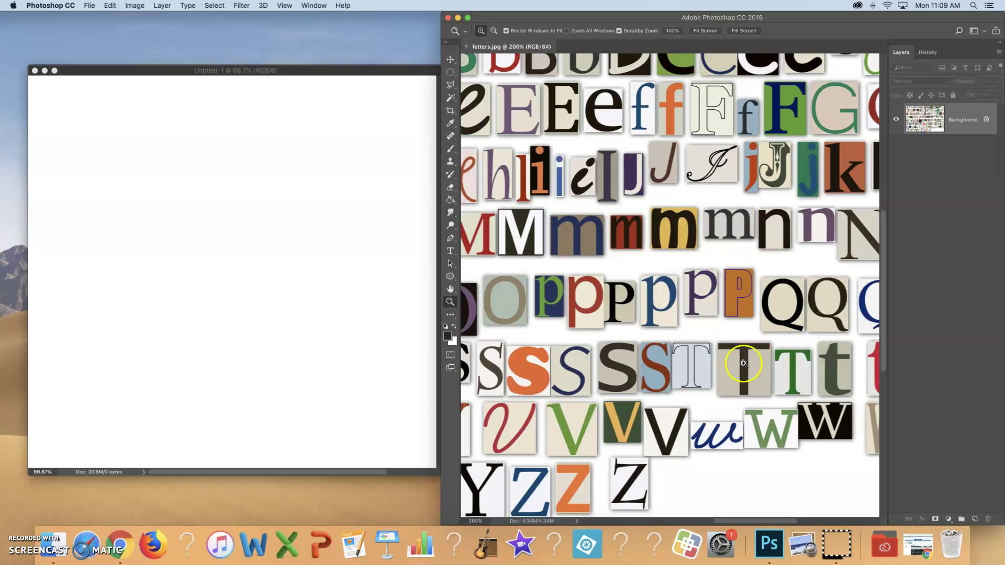
click(702, 345)
drag(748, 361, 628, 208)
click(601, 210)
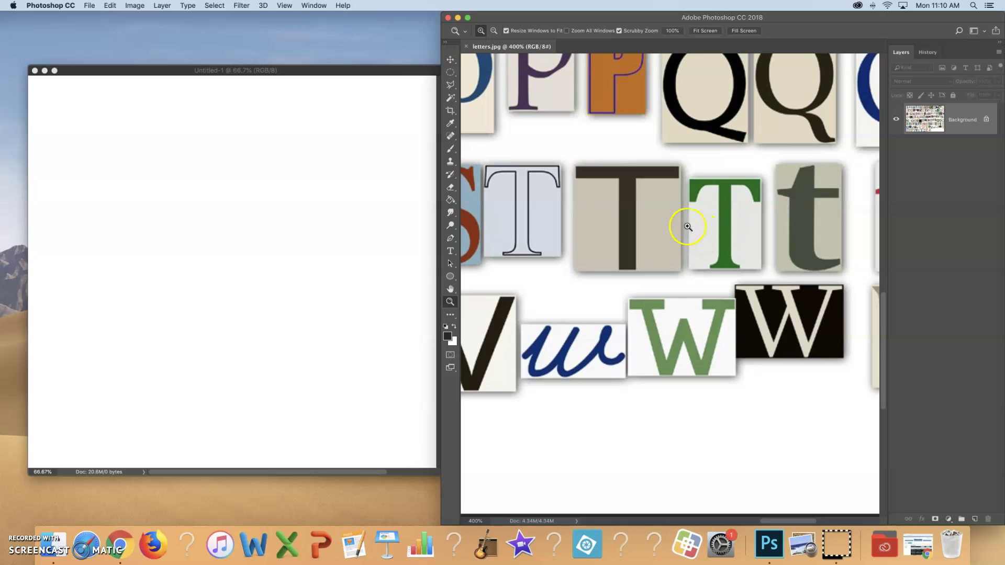
click(714, 218)
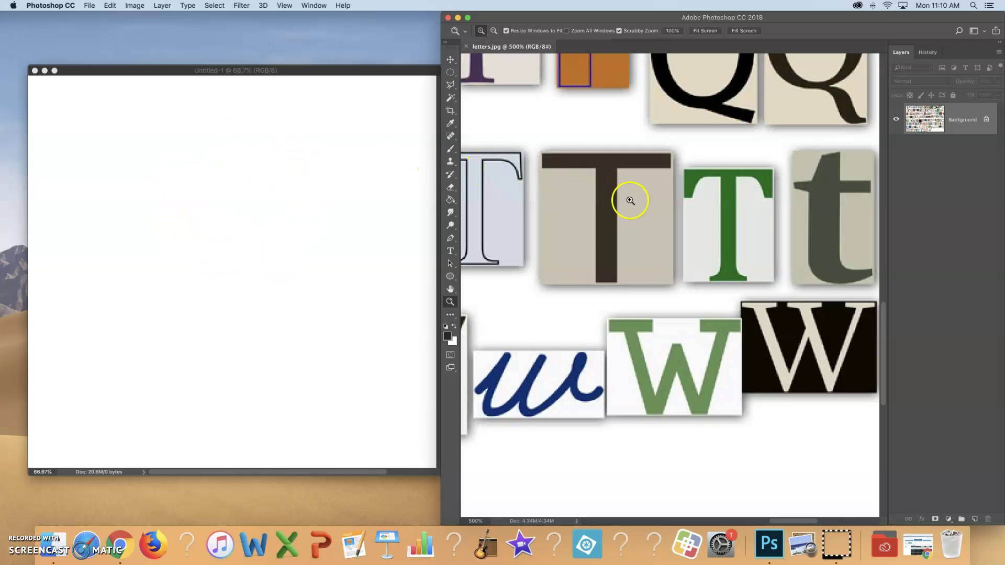
drag(598, 210, 513, 195)
drag(683, 194, 765, 218)
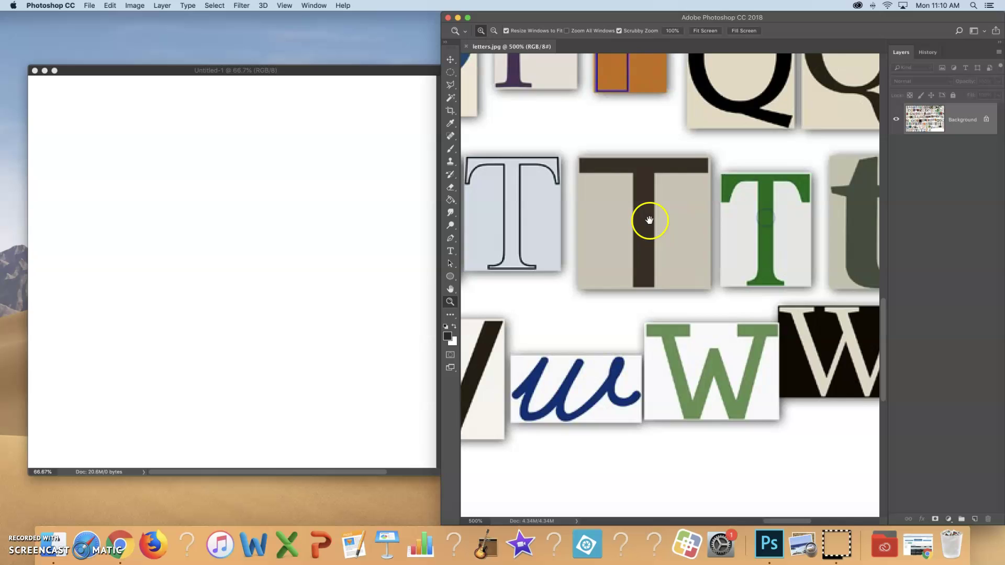
drag(649, 220, 526, 207)
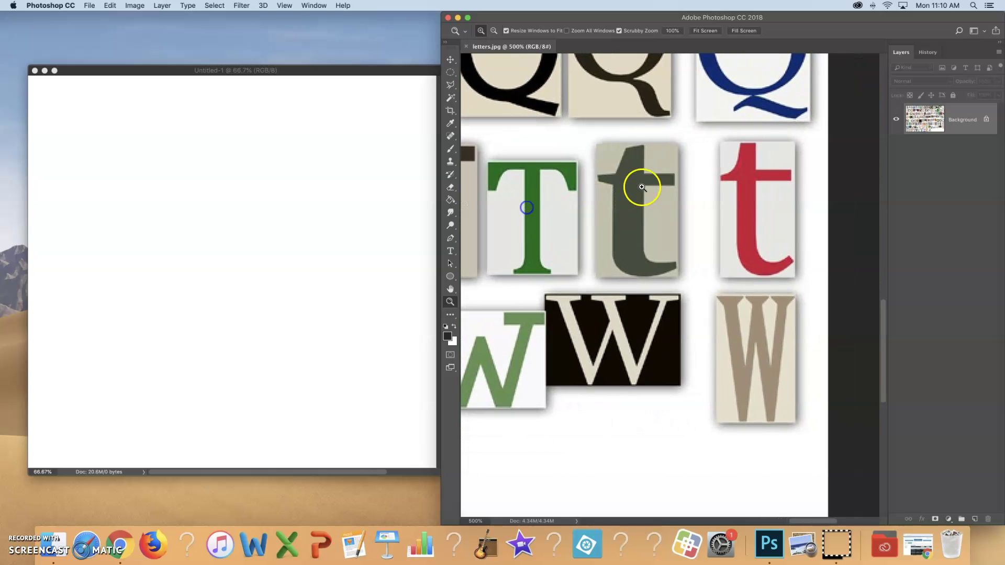
Step: Trace a Polygonal Lasso outline around the corners of the dark grey t tile
click(451, 86)
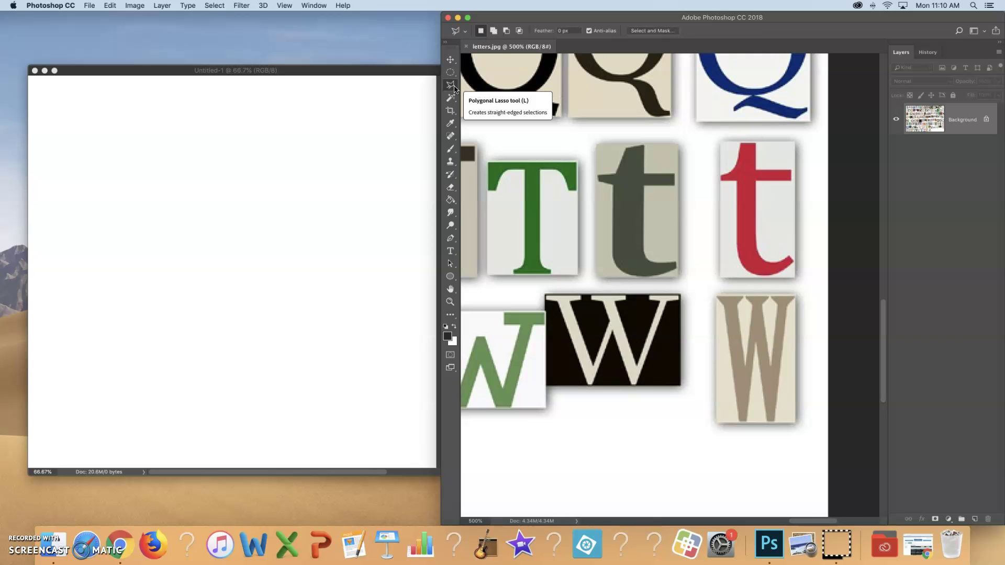
click(451, 87)
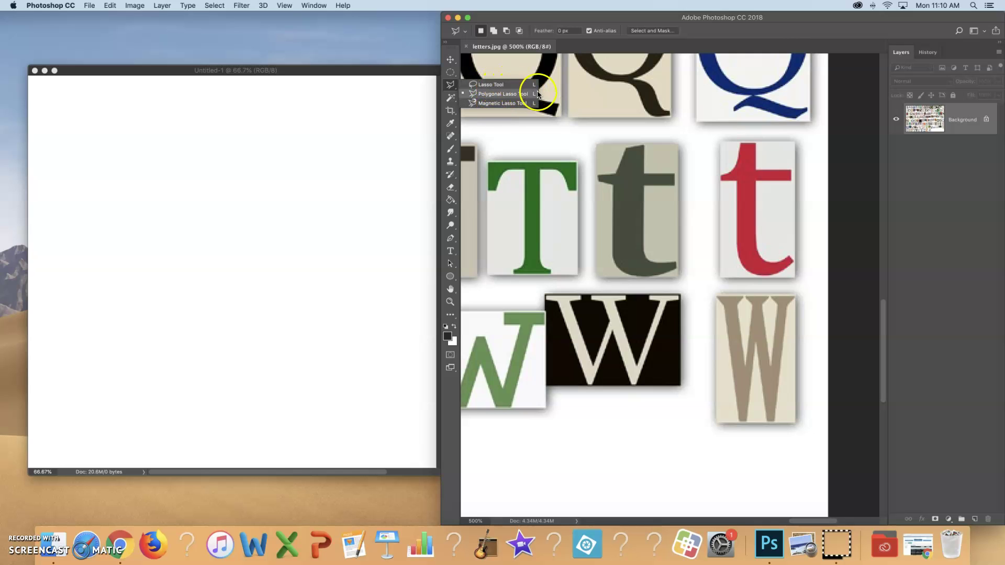
click(515, 96)
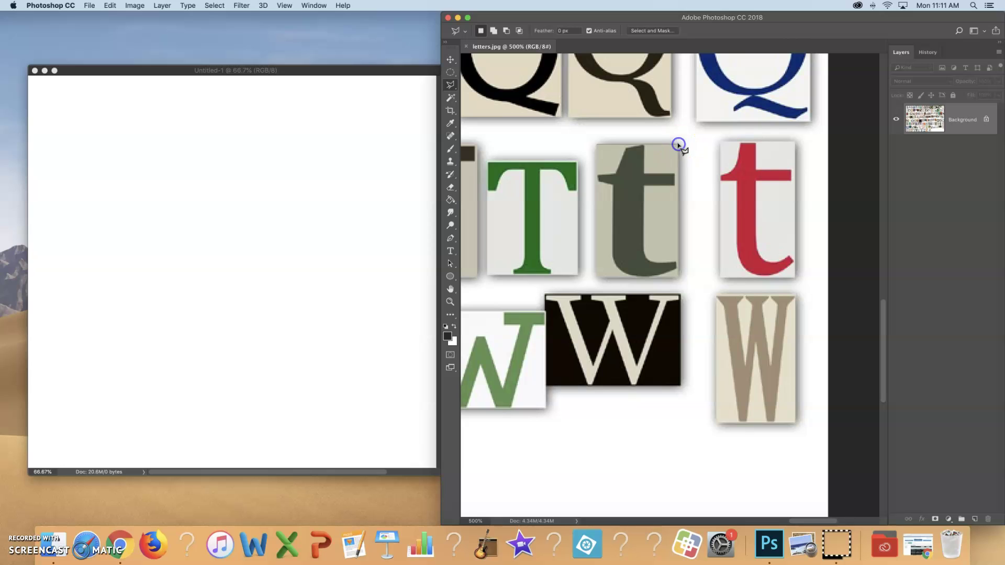
click(679, 276)
click(597, 279)
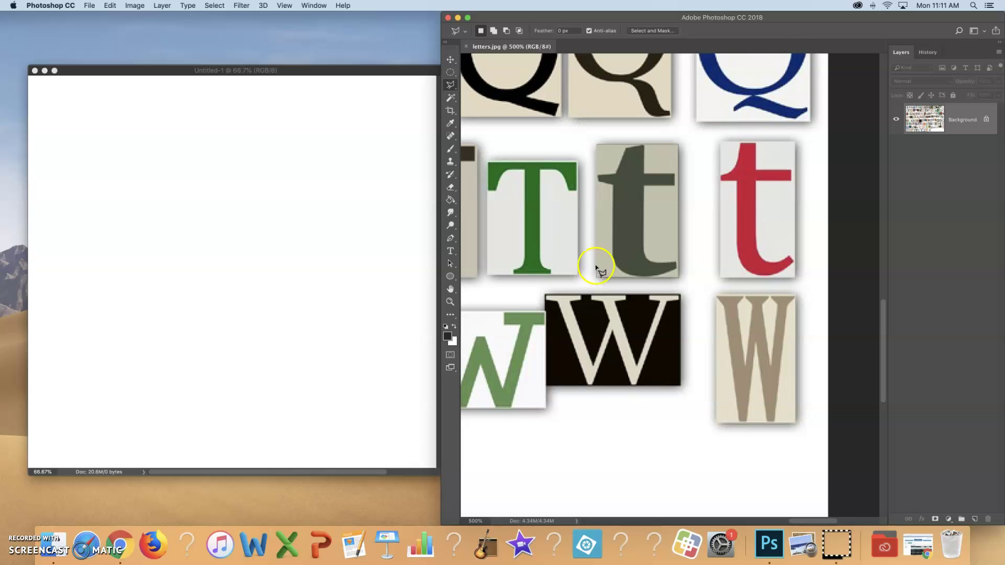
click(596, 147)
click(650, 162)
click(603, 145)
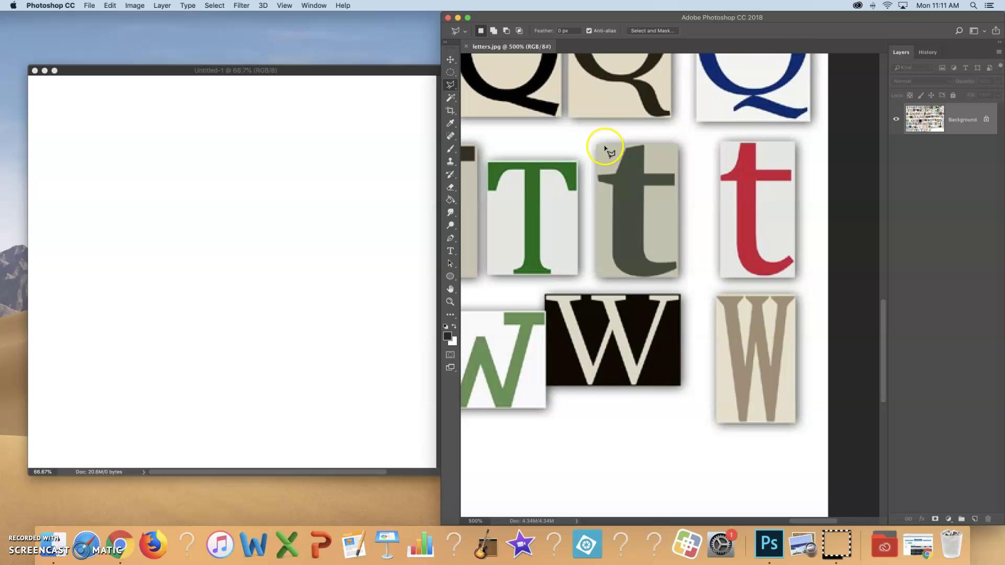
click(649, 148)
click(621, 248)
Step: Copy the selected t onto a new layer with Layer Via Copy and verify it by toggling Background
right_click(641, 212)
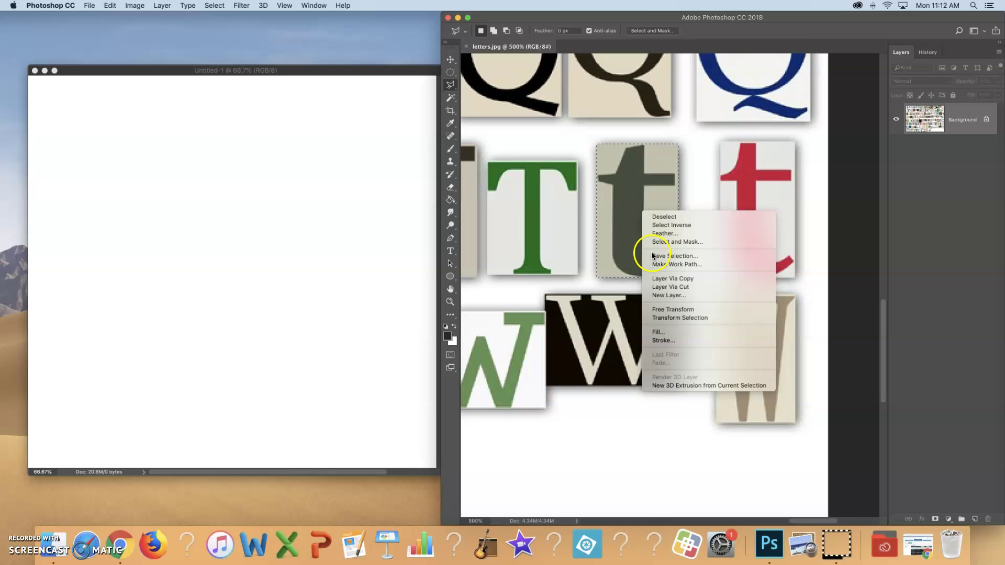
click(658, 282)
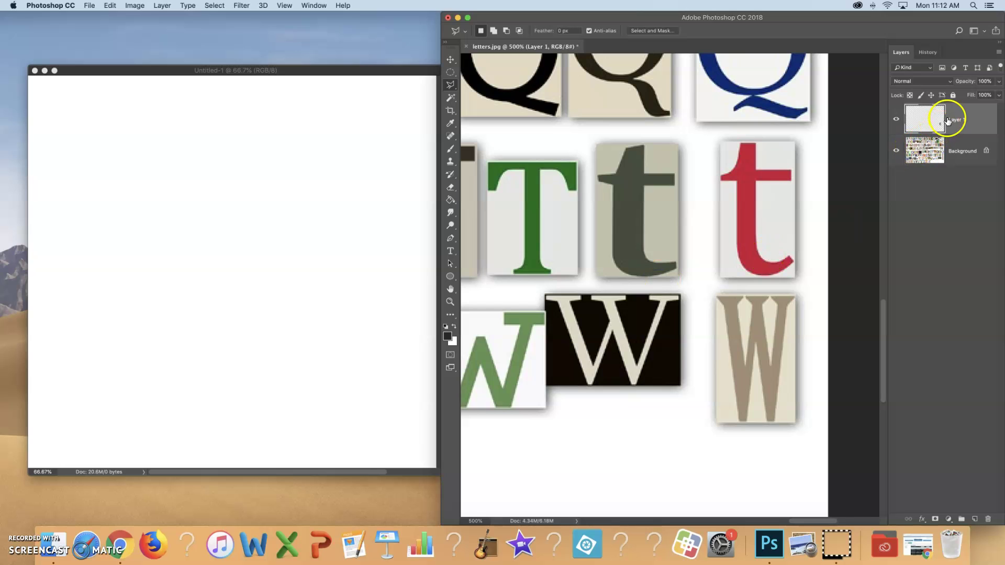
click(895, 151)
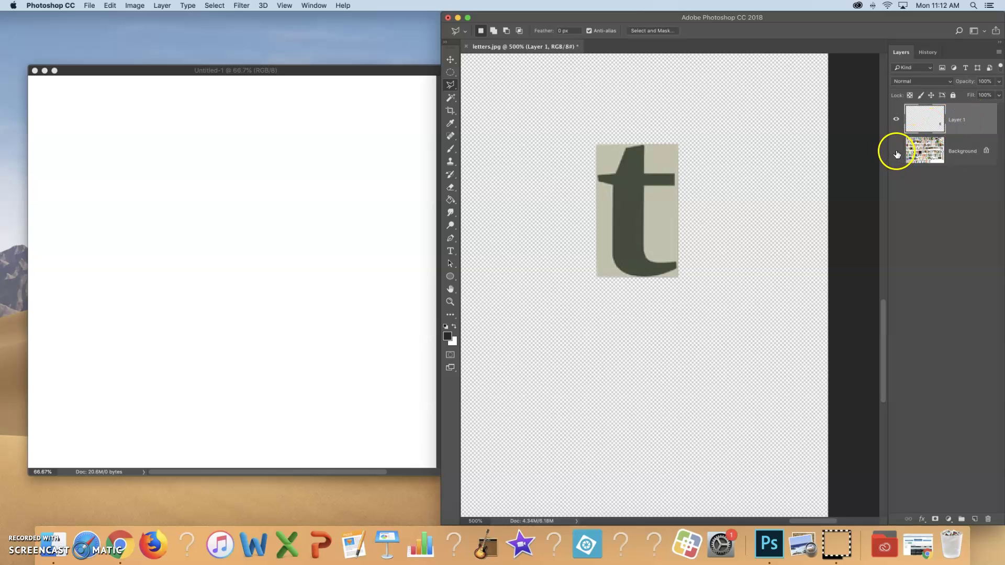
click(895, 152)
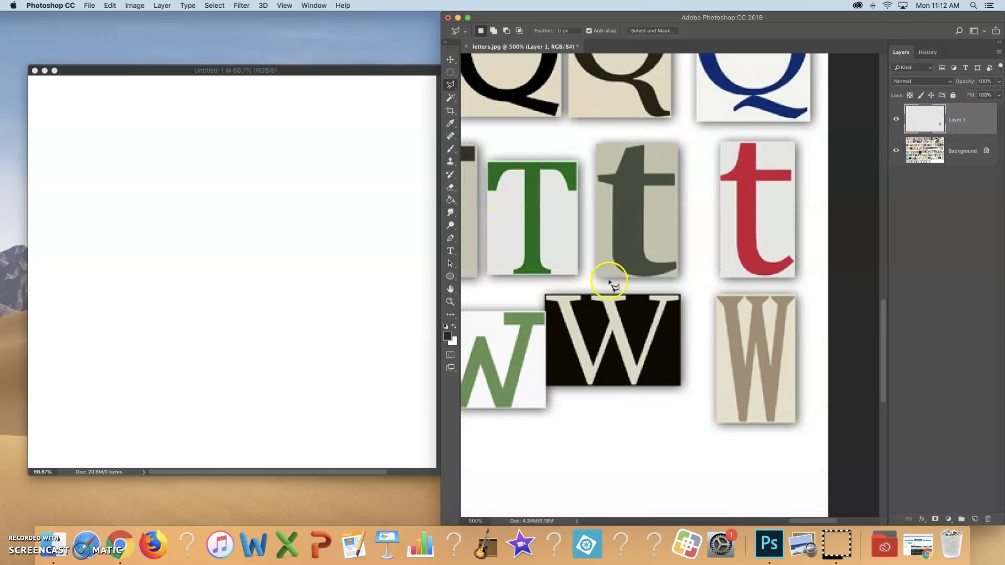
Step: Drag the copied t layer with the Move tool into the white Untitled-1 poster
click(451, 61)
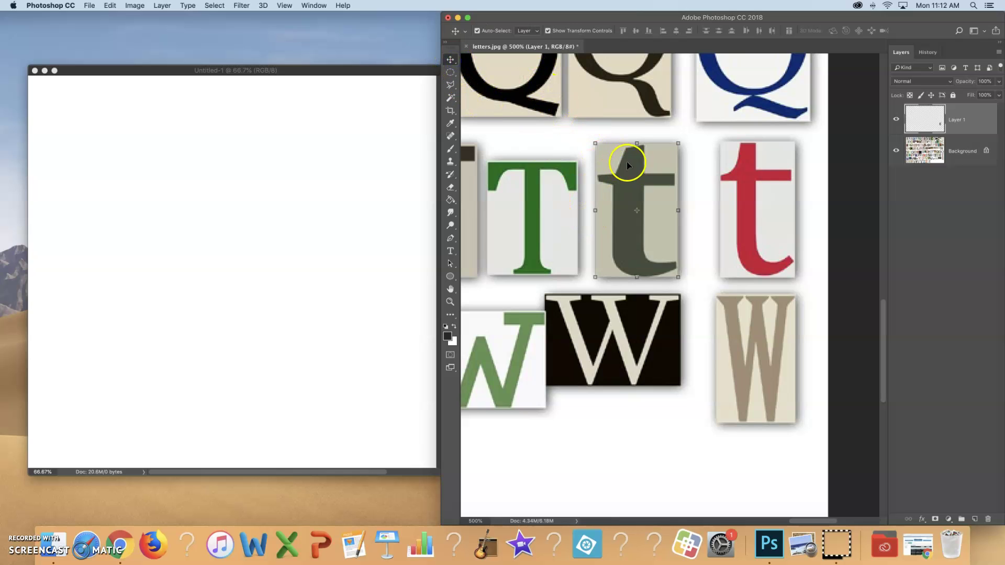
drag(627, 164, 441, 203)
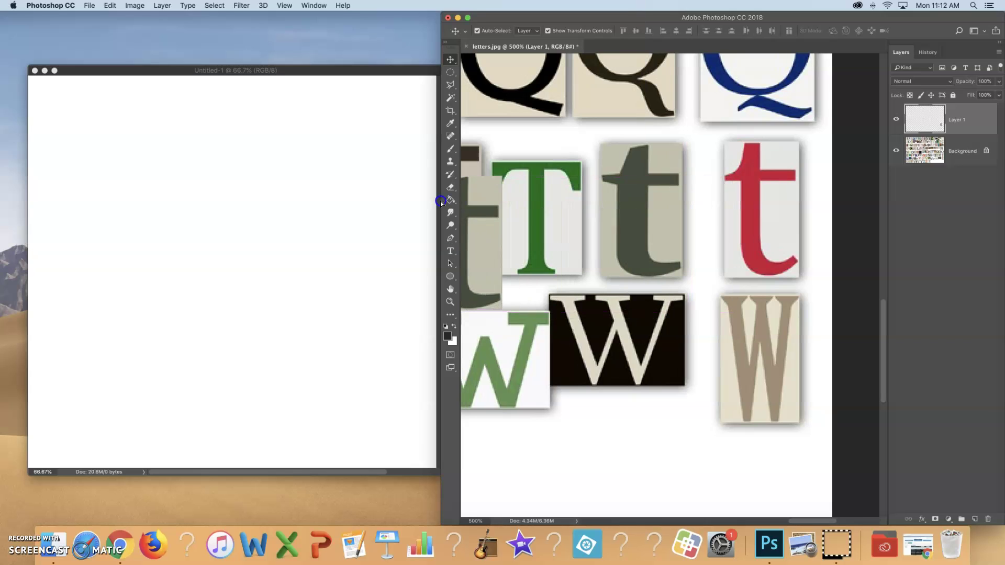
drag(326, 201, 326, 203)
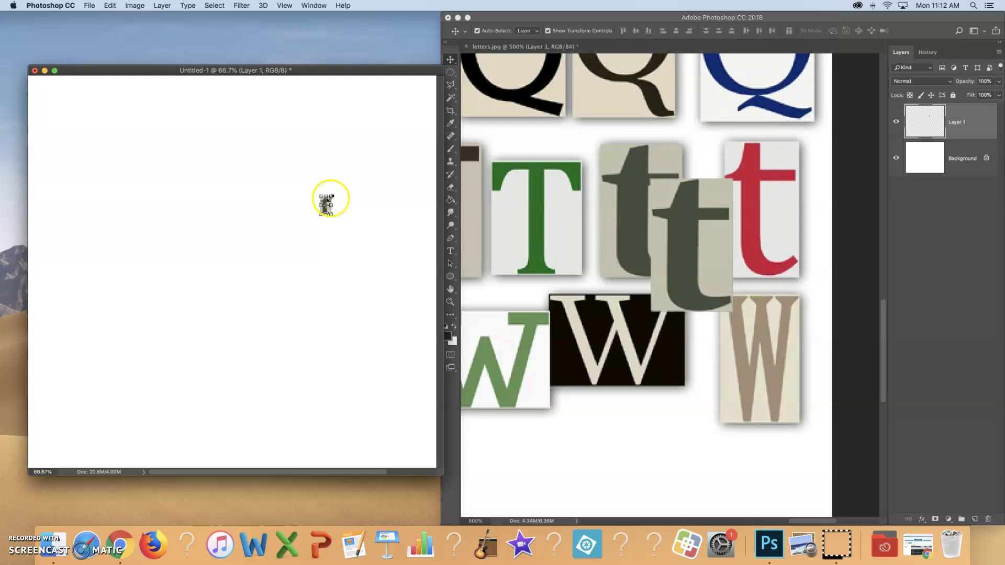
Step: Scale the t proportionally to about 534% and place it in the poster's top-left corner
drag(329, 196, 381, 137)
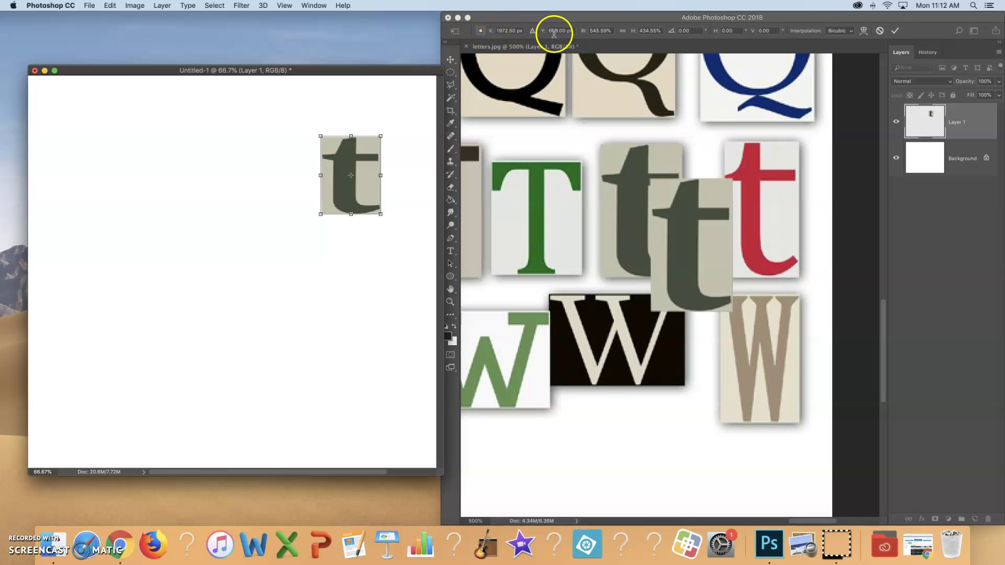
click(622, 32)
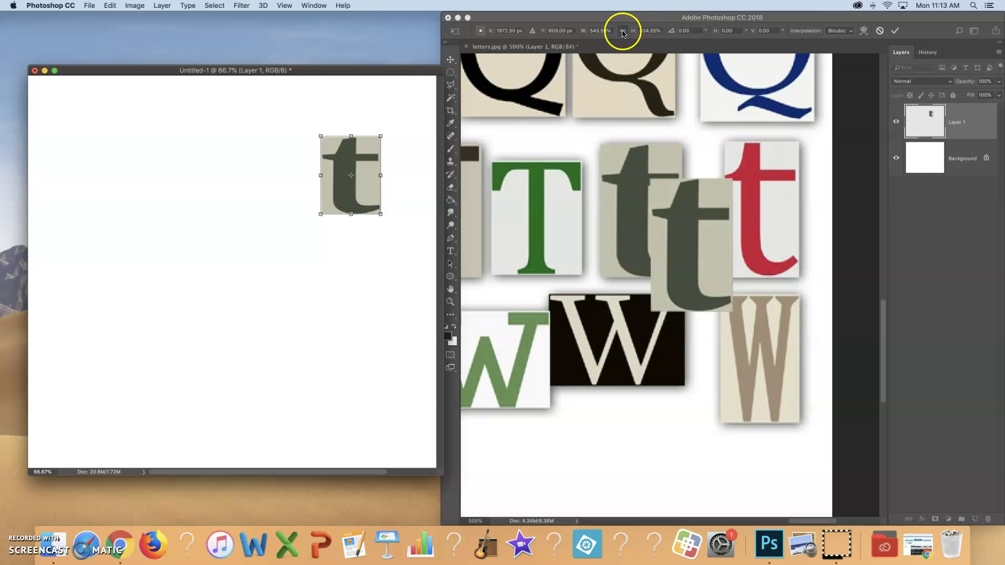
click(622, 33)
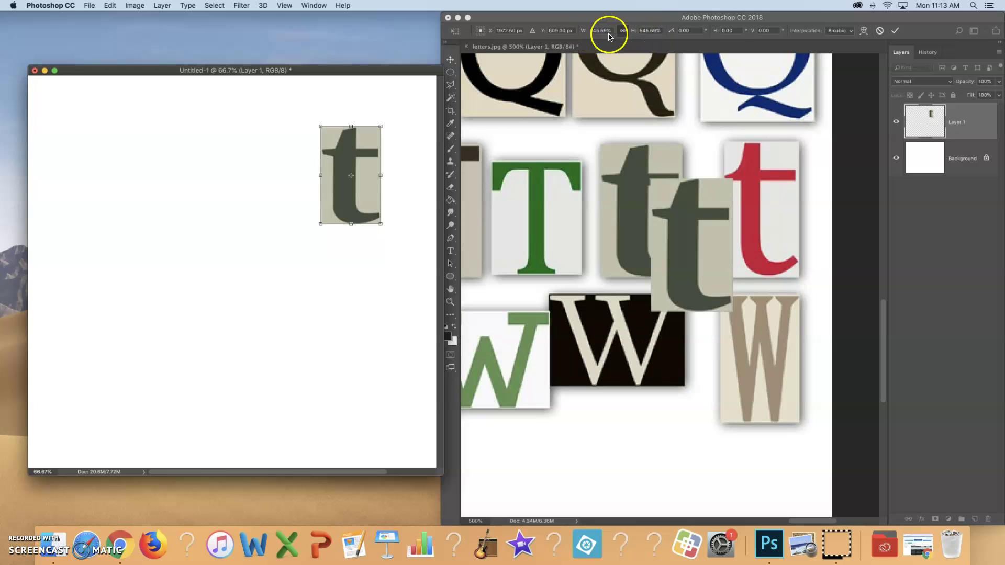
drag(381, 125, 92, 122)
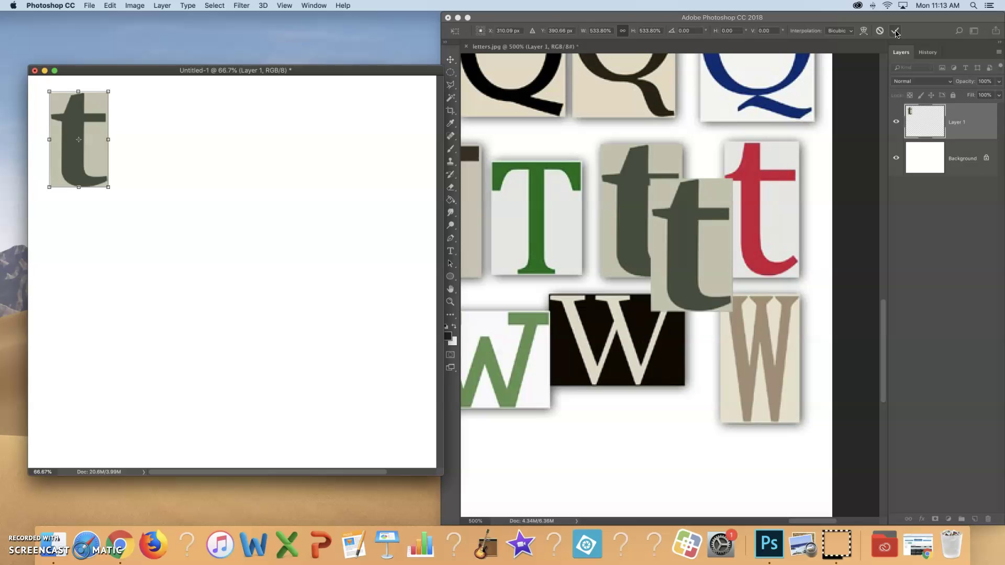
click(896, 31)
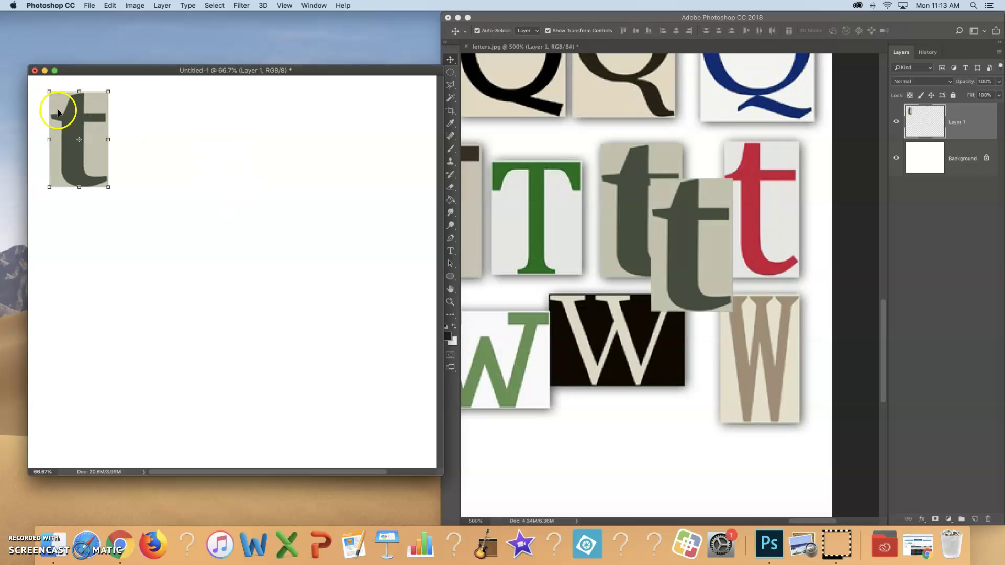
Step: Delete the leftover t copy layer from letters.jpg
click(680, 225)
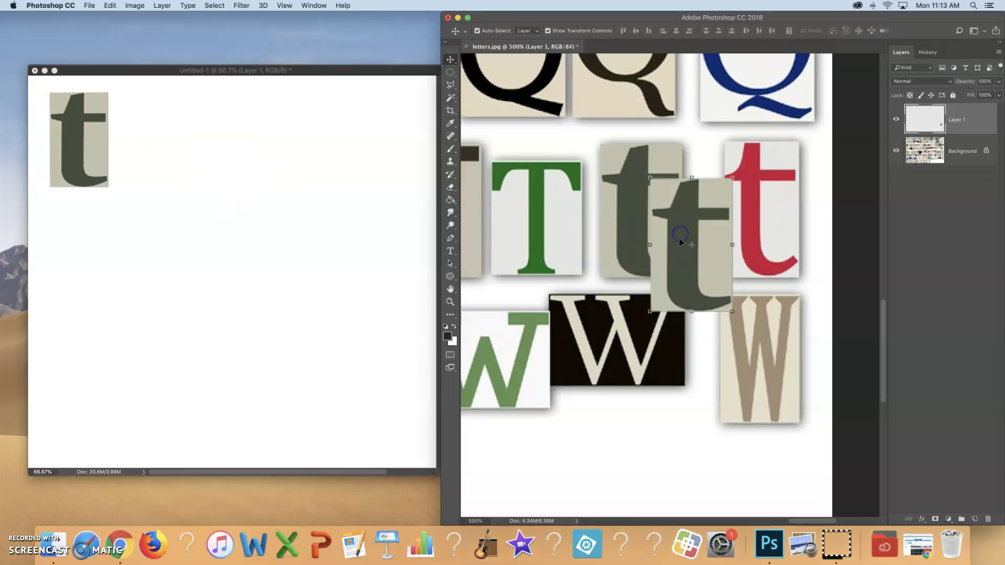
drag(689, 233, 661, 222)
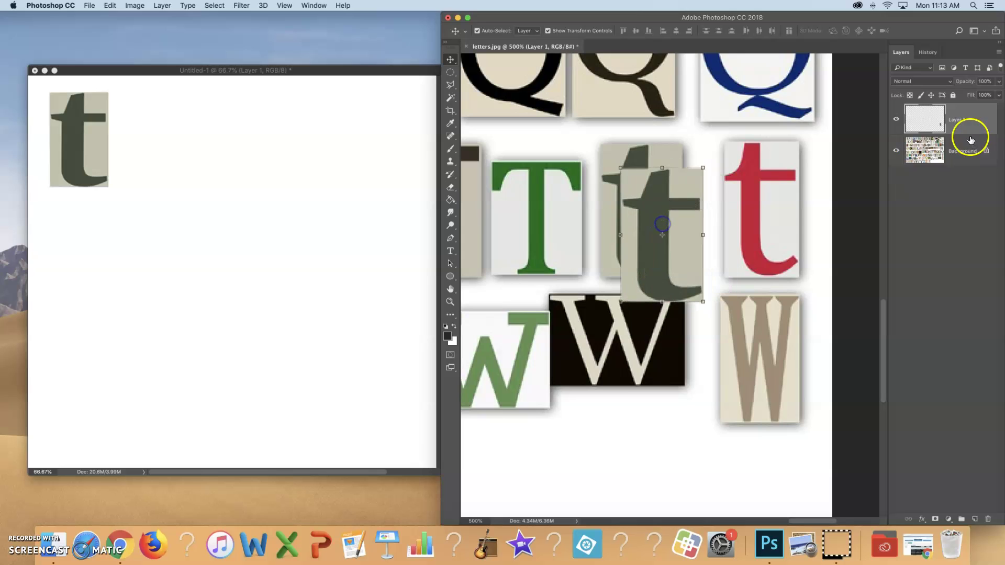
drag(964, 118, 987, 519)
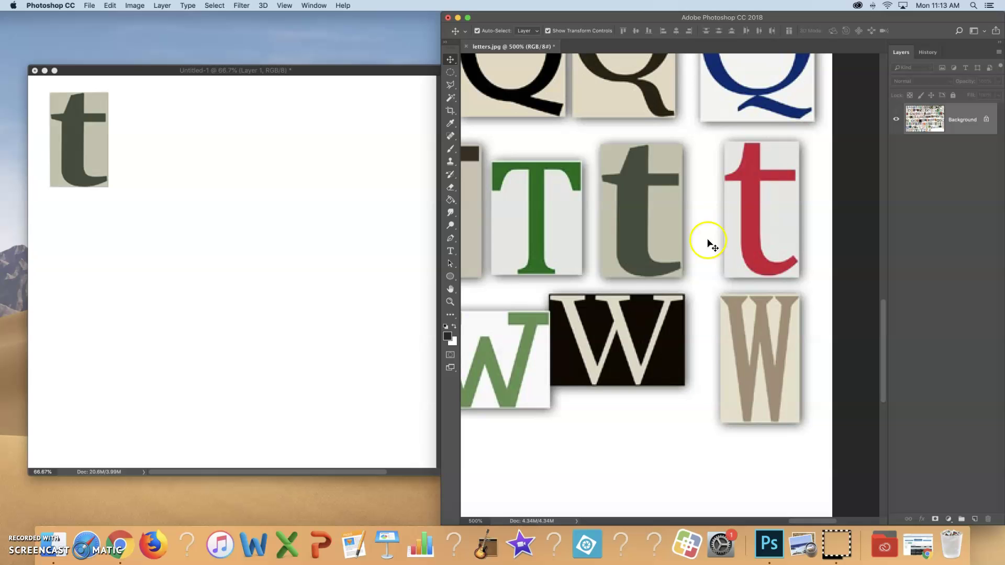
Step: Pan letters.jpg until the red H tile is in view
scroll(708, 293, up, 5)
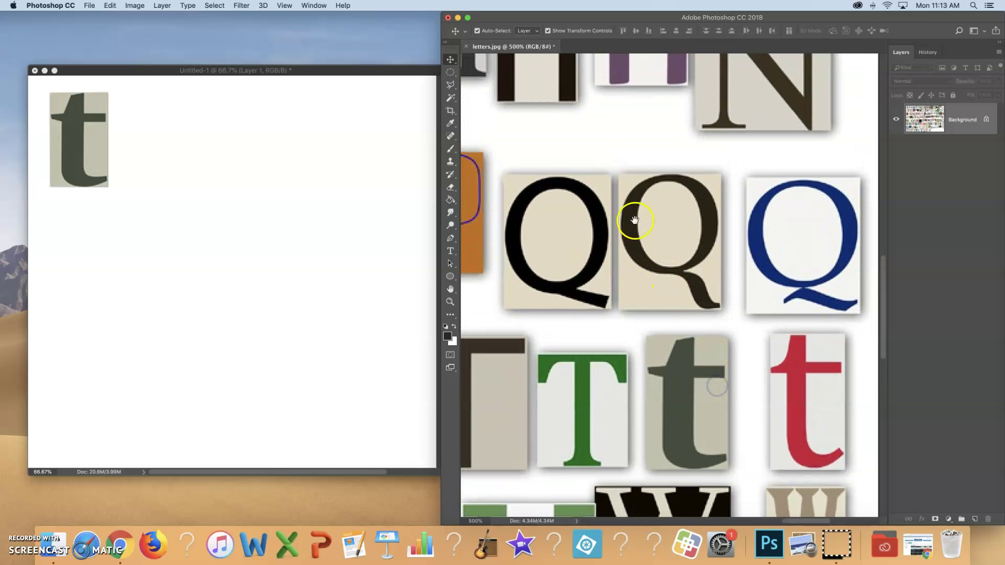
scroll(634, 219, up, 5)
scroll(634, 220, left, 5)
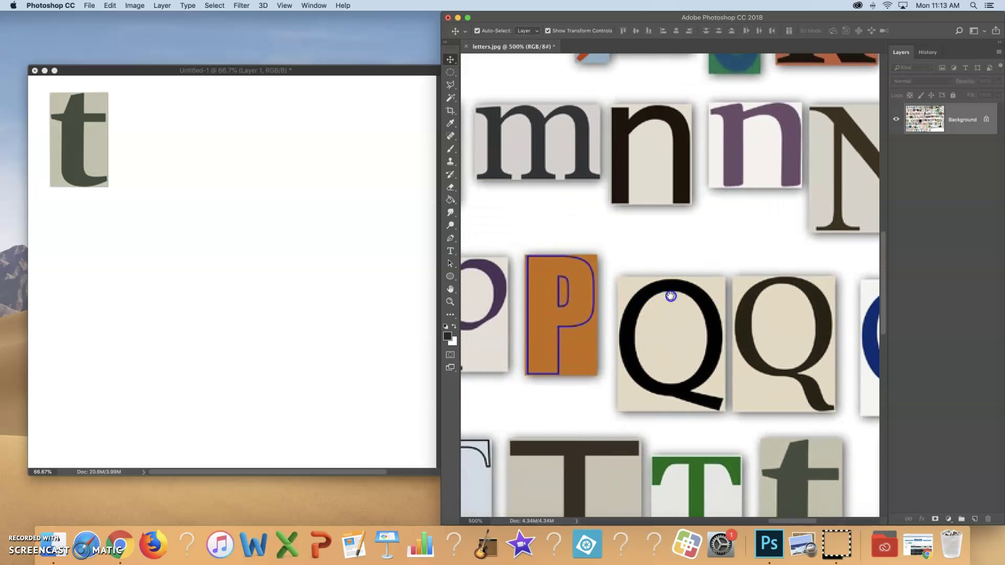
scroll(670, 295, left, 5)
scroll(680, 288, left, 5)
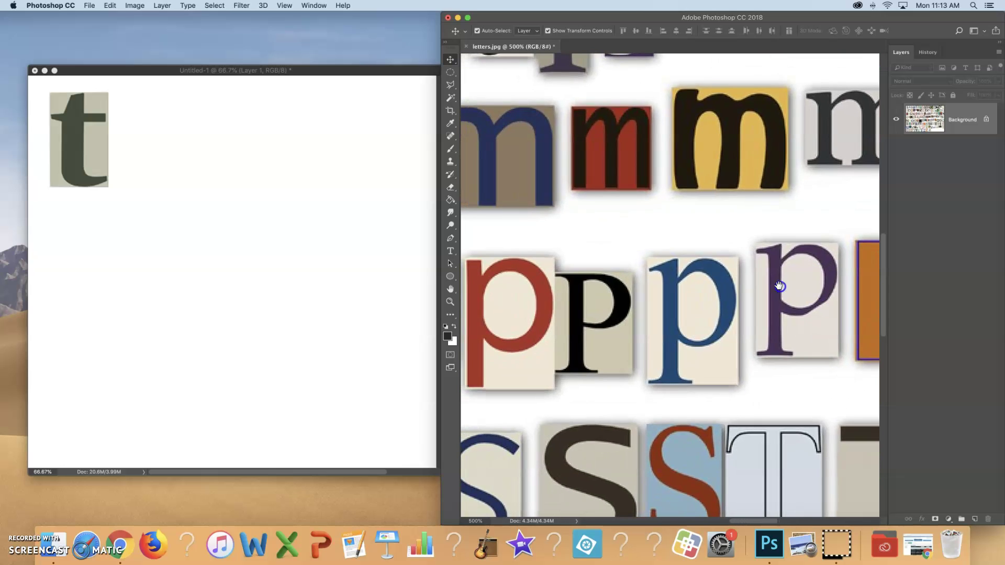
drag(578, 287, 693, 262)
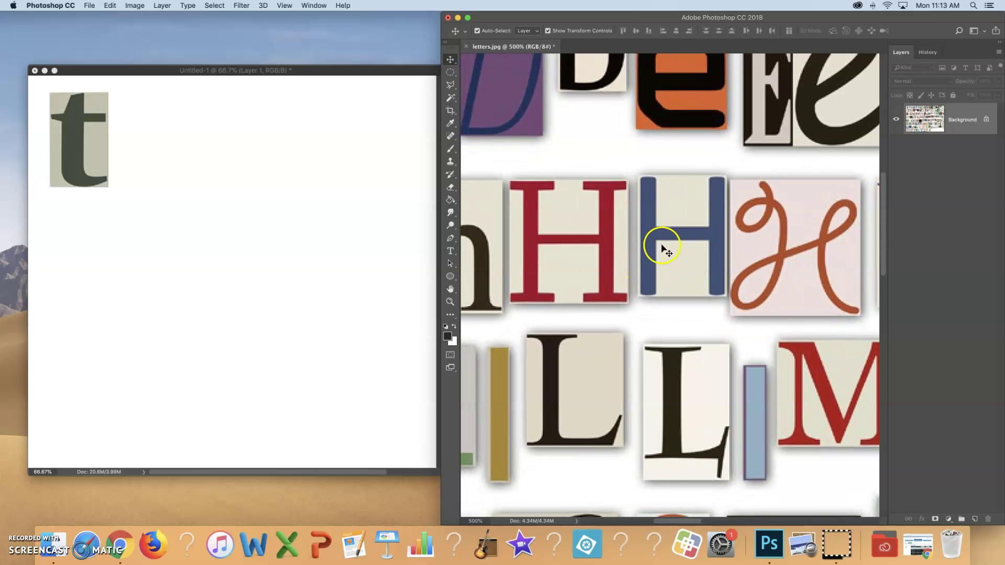
drag(637, 233, 666, 229)
click(615, 251)
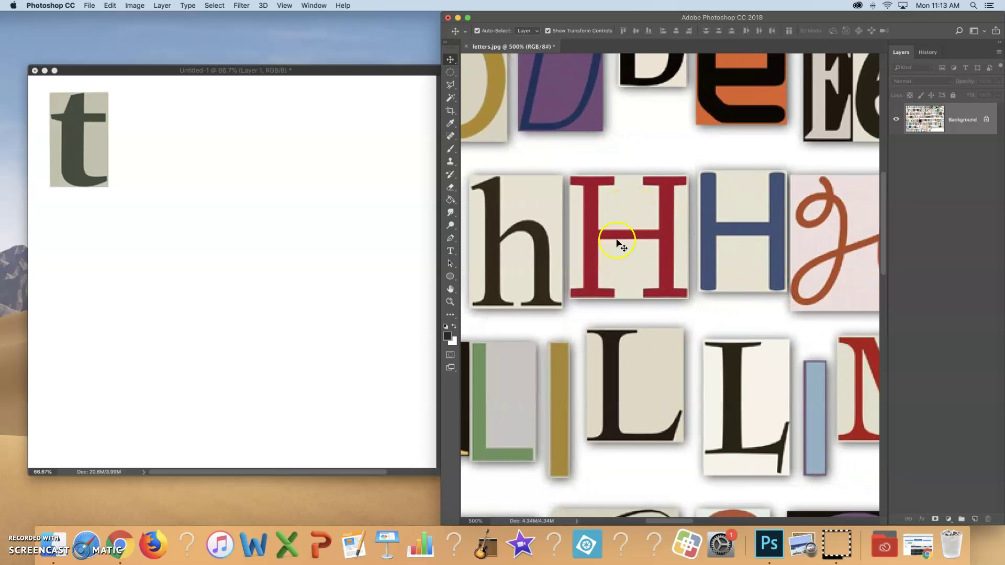
Step: Select the red H tile with a Polygonal Lasso outline
click(450, 84)
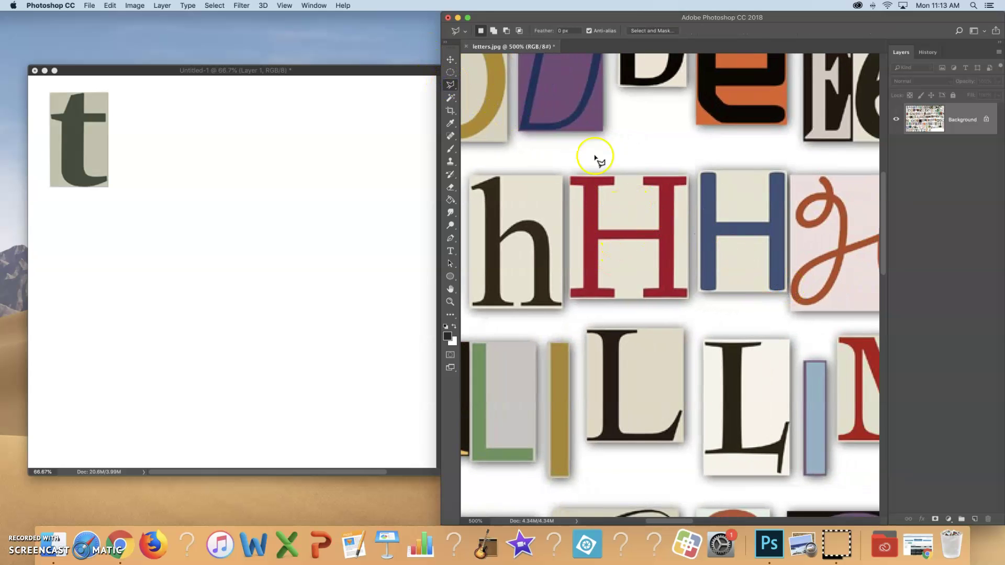
click(569, 177)
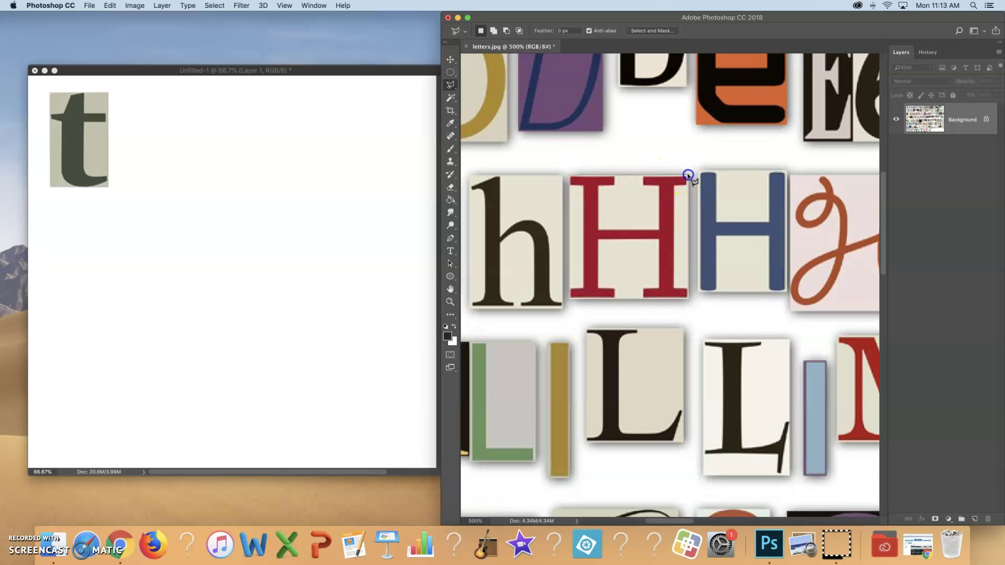
click(688, 299)
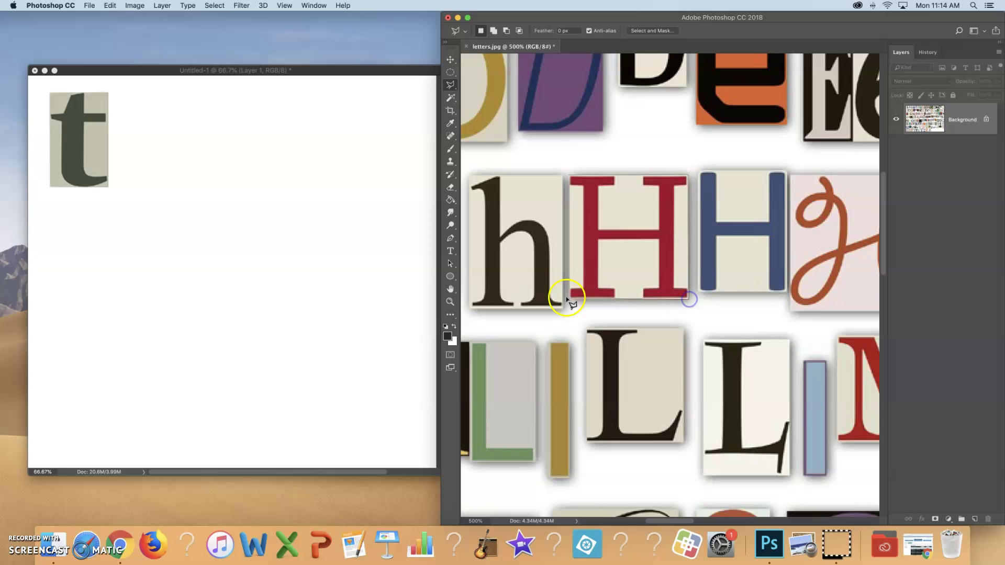
click(570, 177)
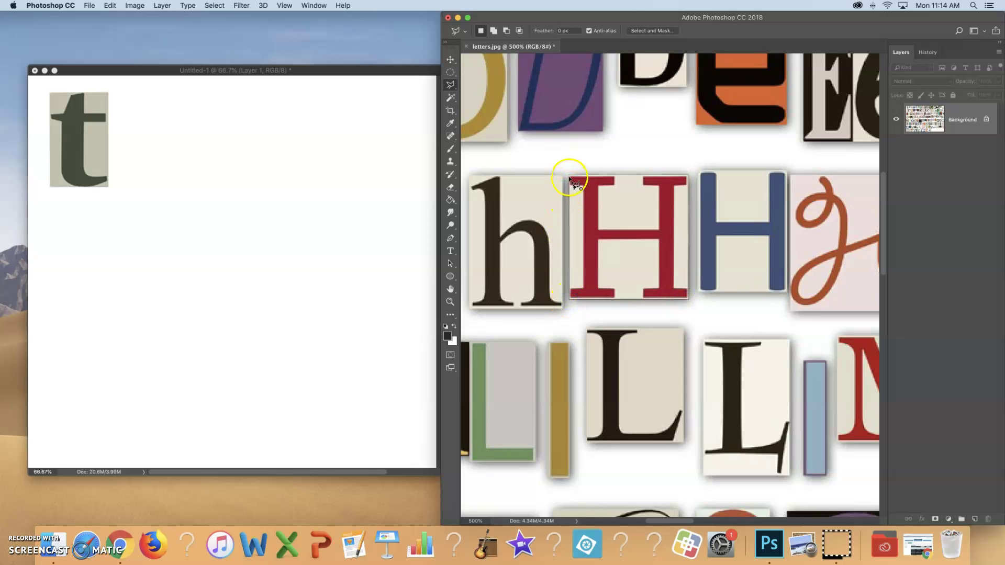
Step: Copy the H onto a new layer and drag it onto the poster beside the t
right_click(624, 201)
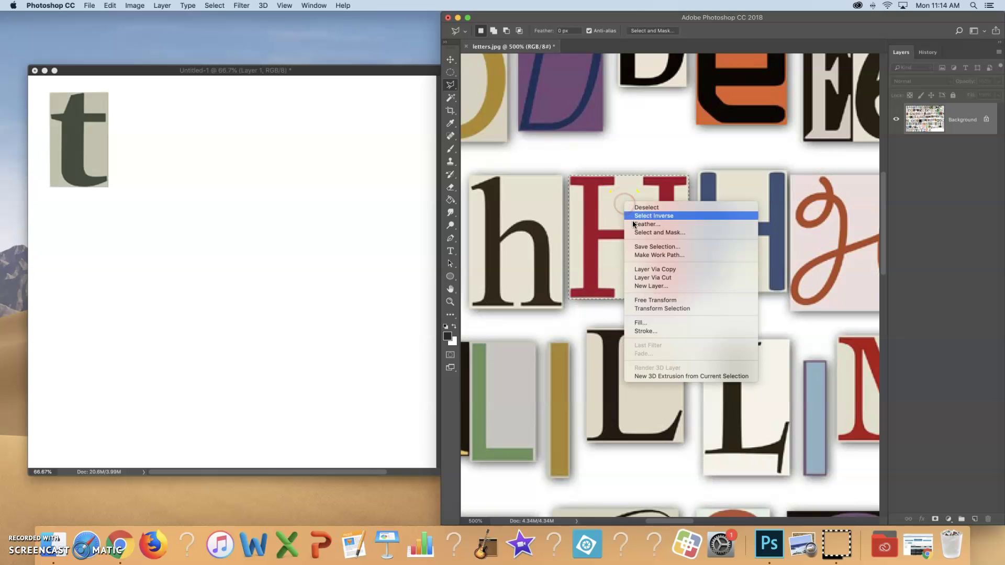
click(648, 272)
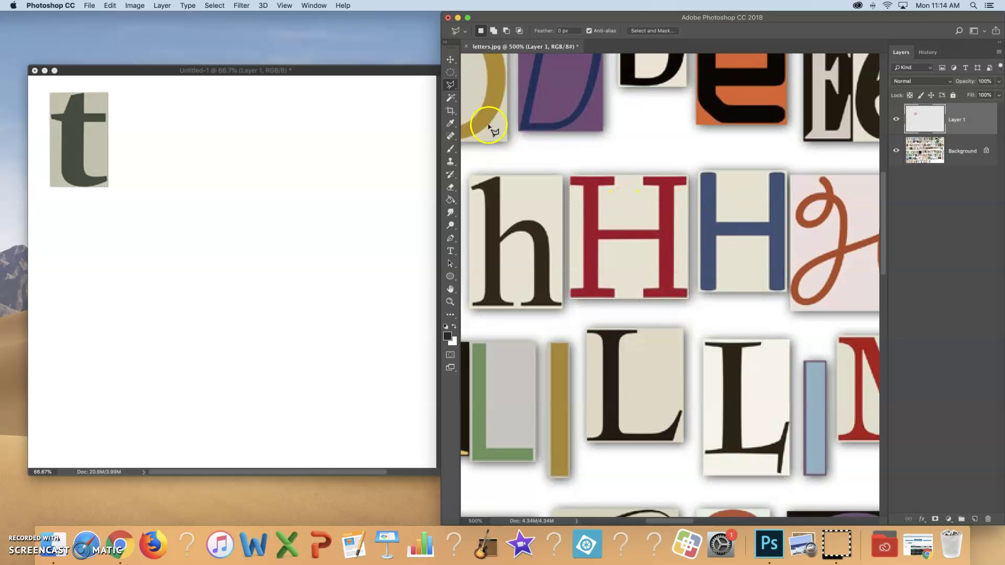
click(450, 59)
drag(594, 218, 210, 166)
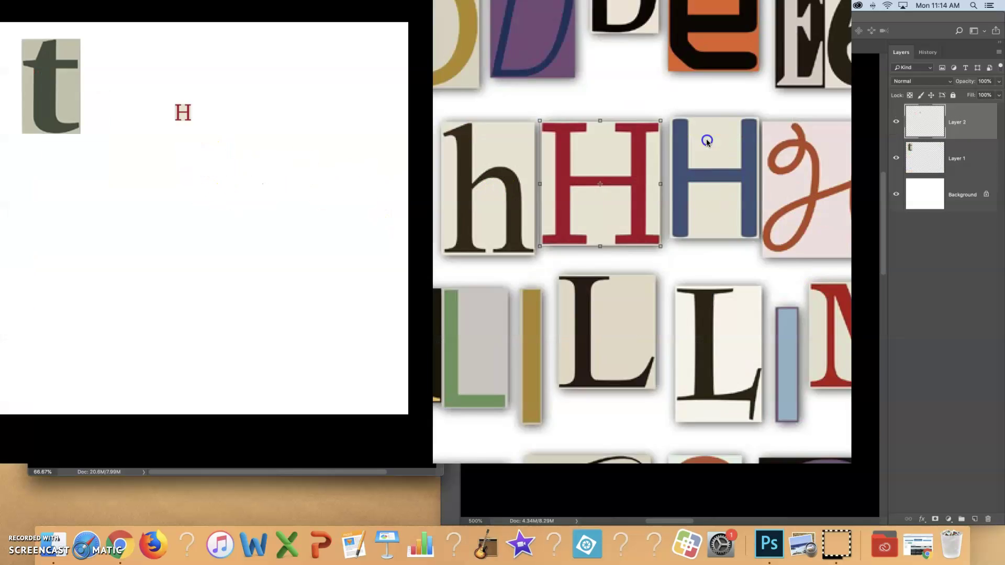
Step: Pan letters.jpg to bring the E tiles into view
click(706, 140)
drag(680, 150, 587, 269)
drag(651, 197, 591, 231)
mouse_move(657, 202)
mouse_down()
mouse_move(627, 203)
mouse_move(701, 199)
mouse_move(608, 187)
mouse_up()
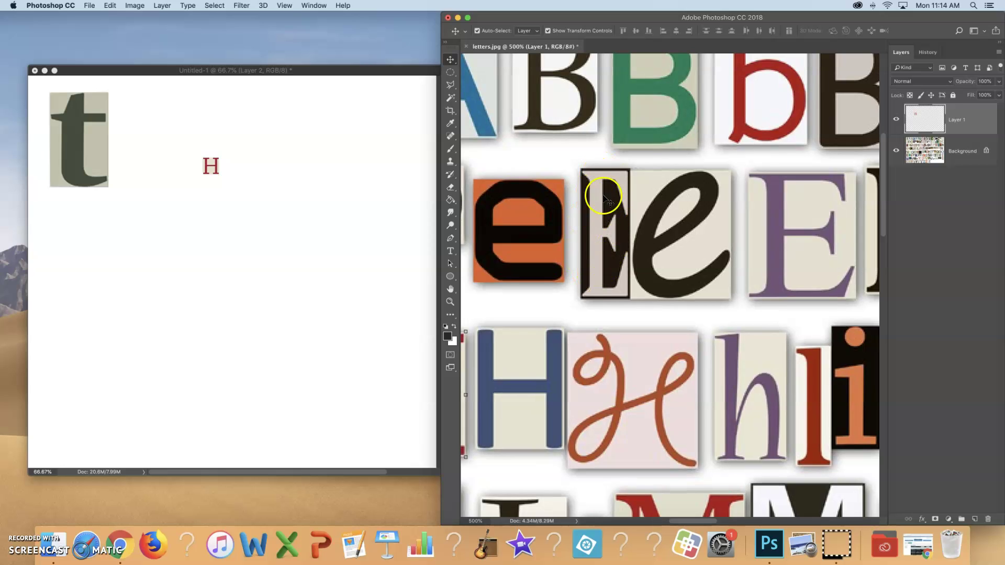
Step: Outline the E tile with the Polygonal Lasso, attempt Layer Via Copy, and dismiss the empty-selection error
click(450, 84)
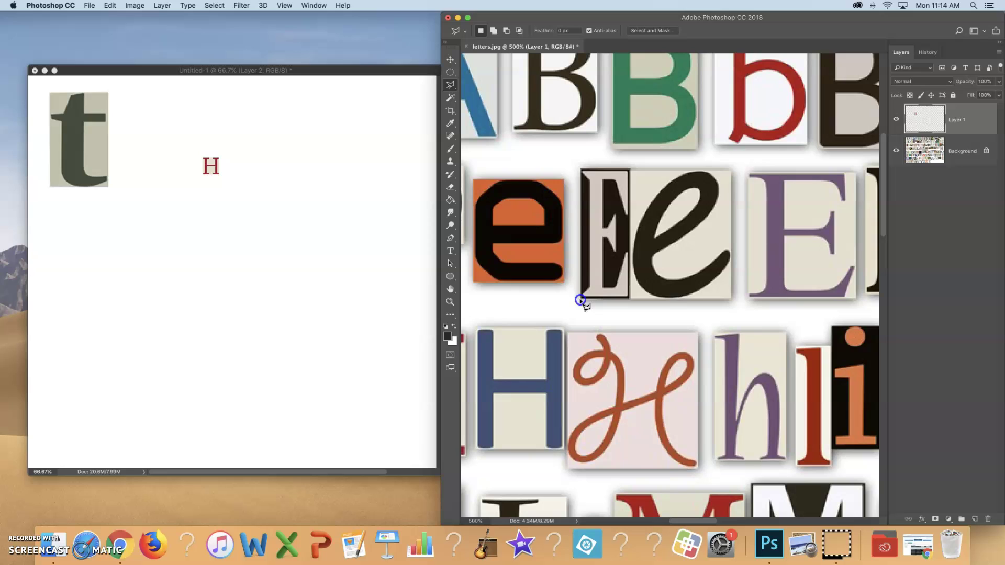
click(585, 169)
right_click(597, 197)
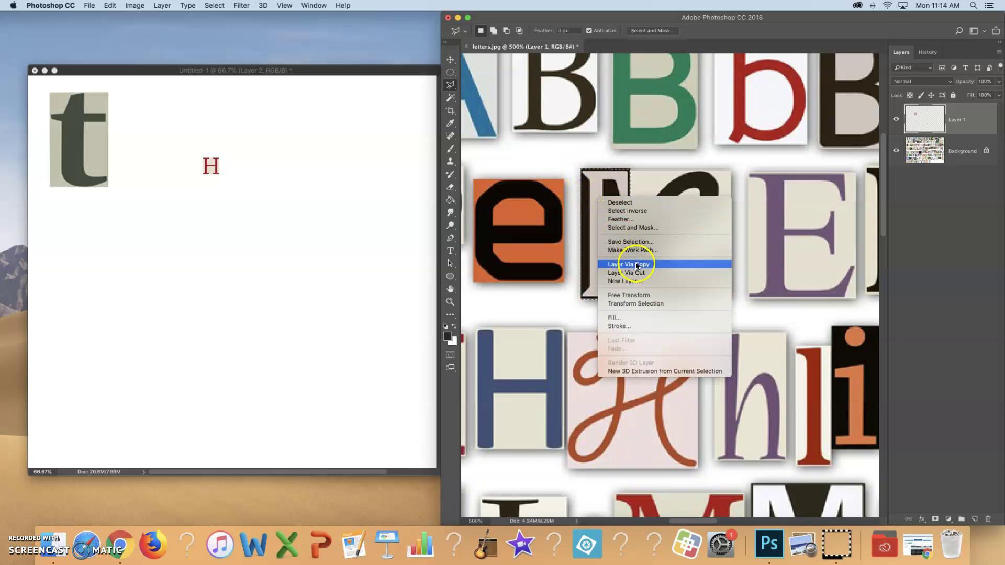
click(635, 265)
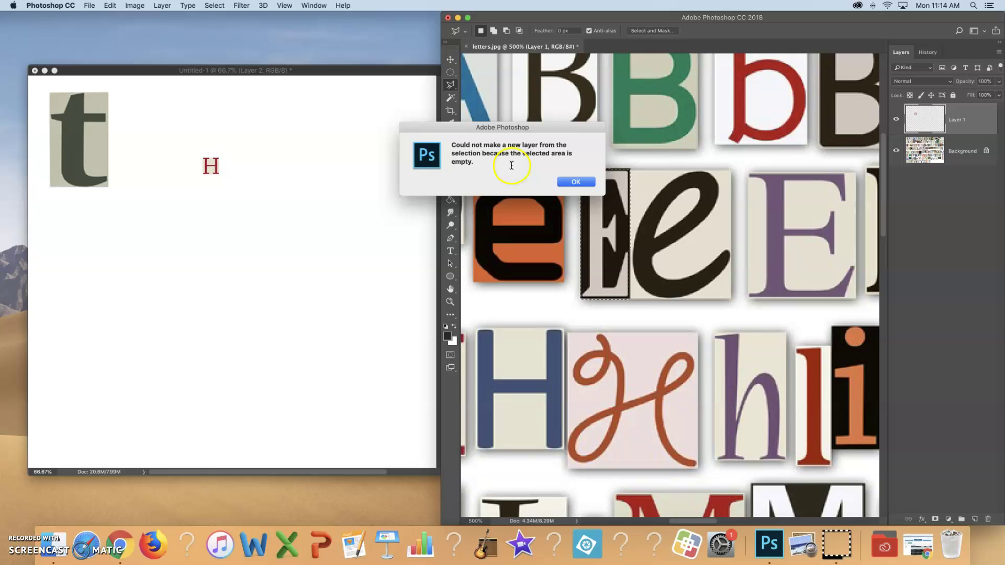
drag(513, 127, 488, 121)
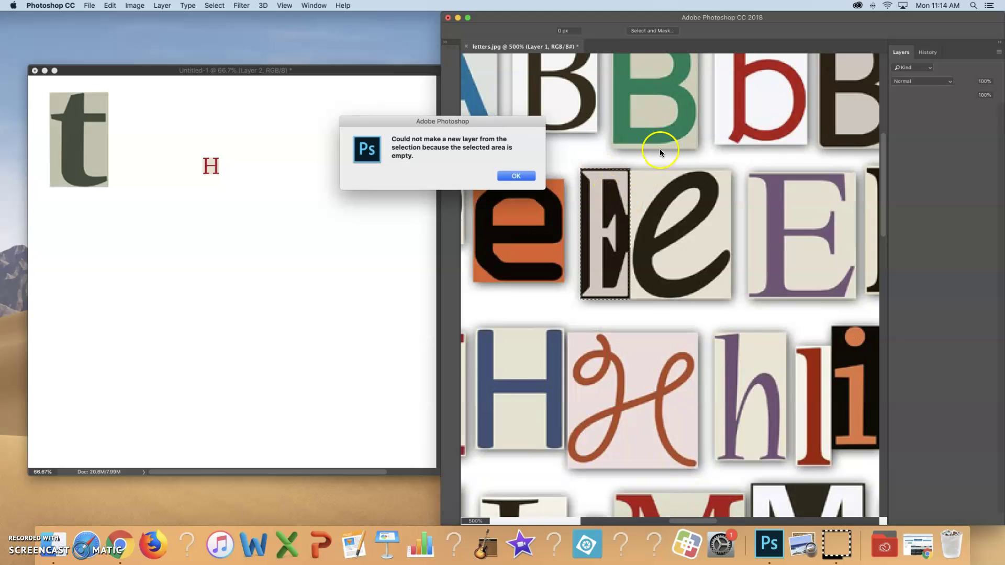
click(516, 175)
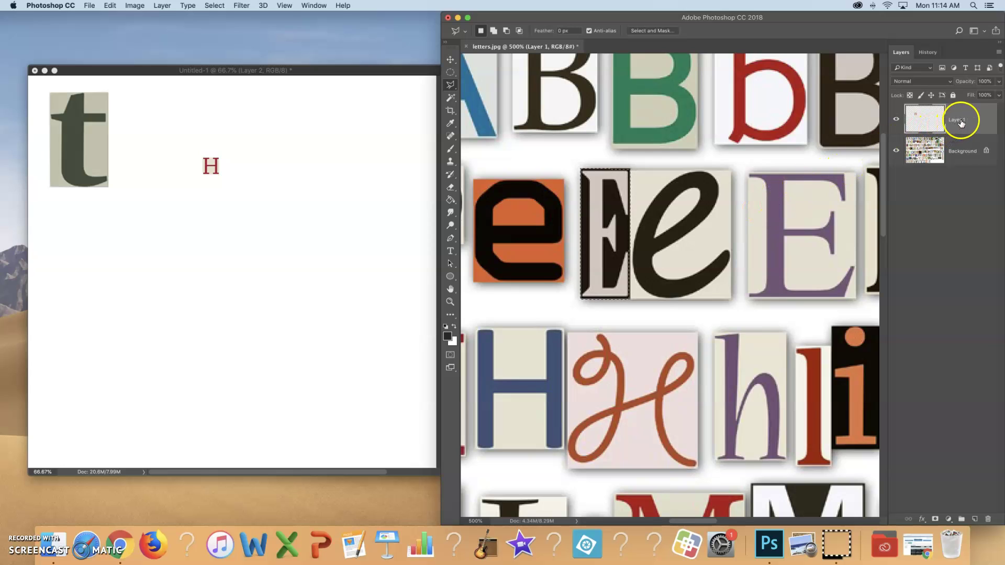
Step: Hide the letters Background, fit the image on screen, and make Background the active layer
click(895, 151)
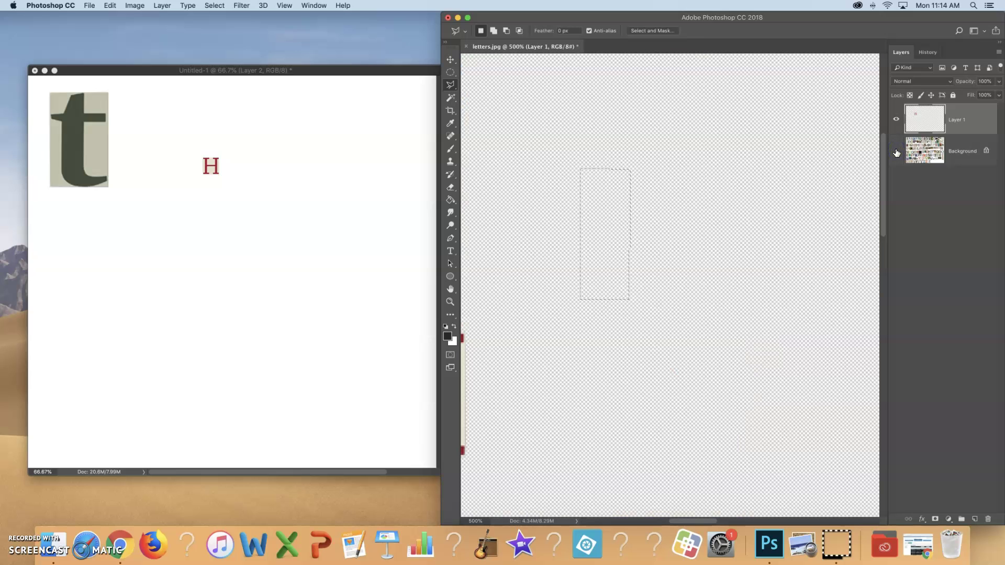
key(super+0)
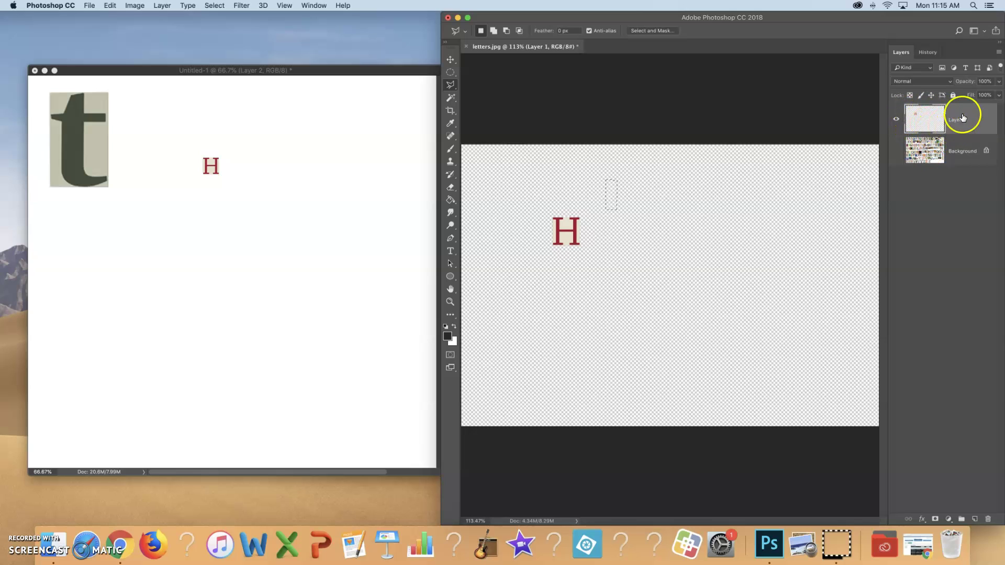
click(948, 147)
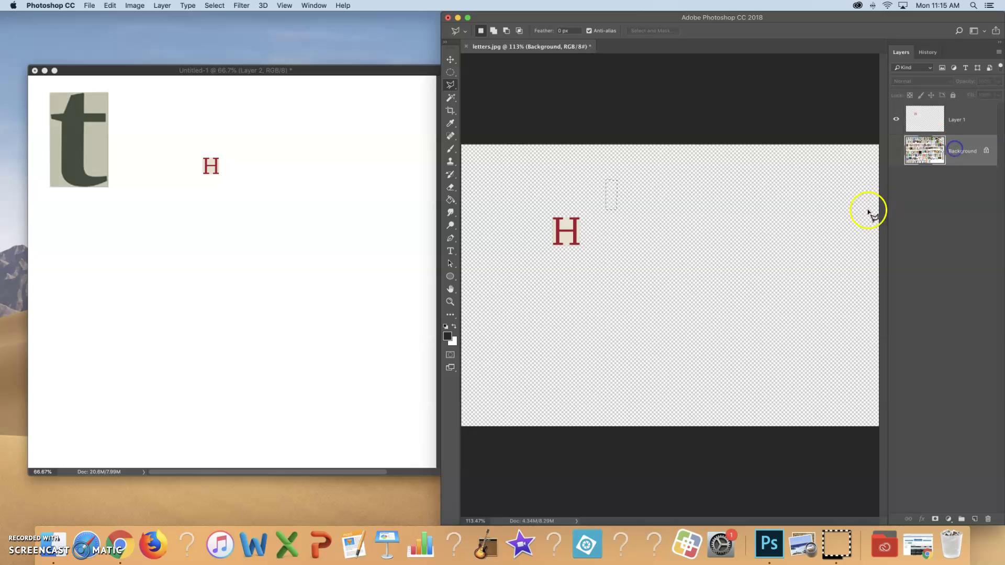
Step: Show the Background again, commit the copied E, and drag it onto the poster beside the H
click(896, 150)
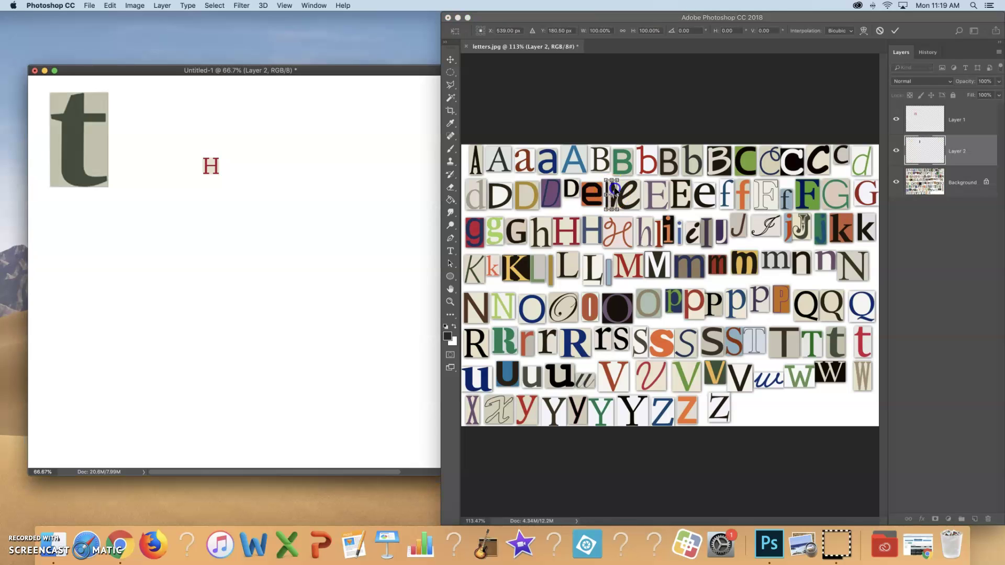
key(Return)
drag(615, 187, 287, 183)
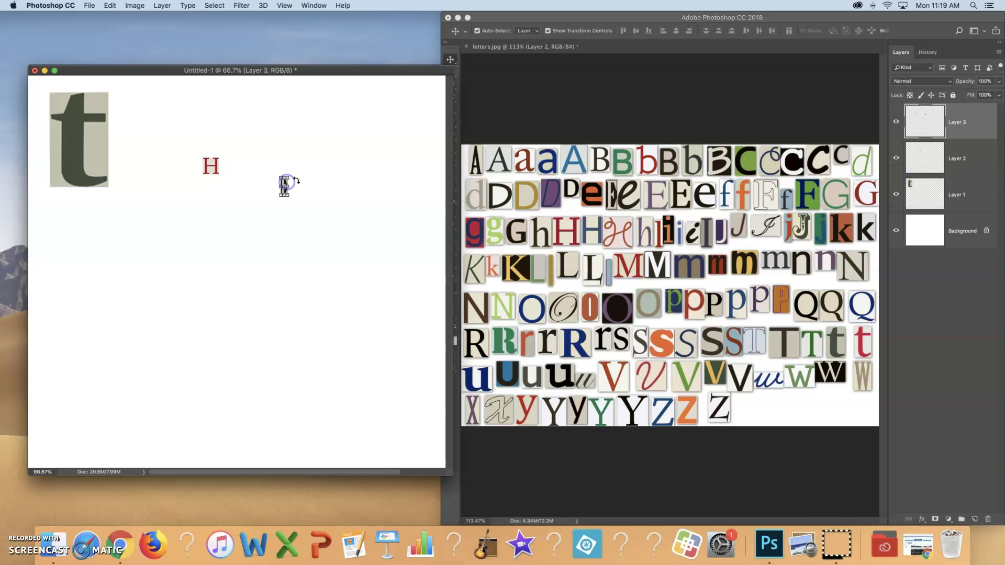
Step: Delete the extra Layer 2 and Layer 1 from letters.jpg and return to the poster
click(723, 155)
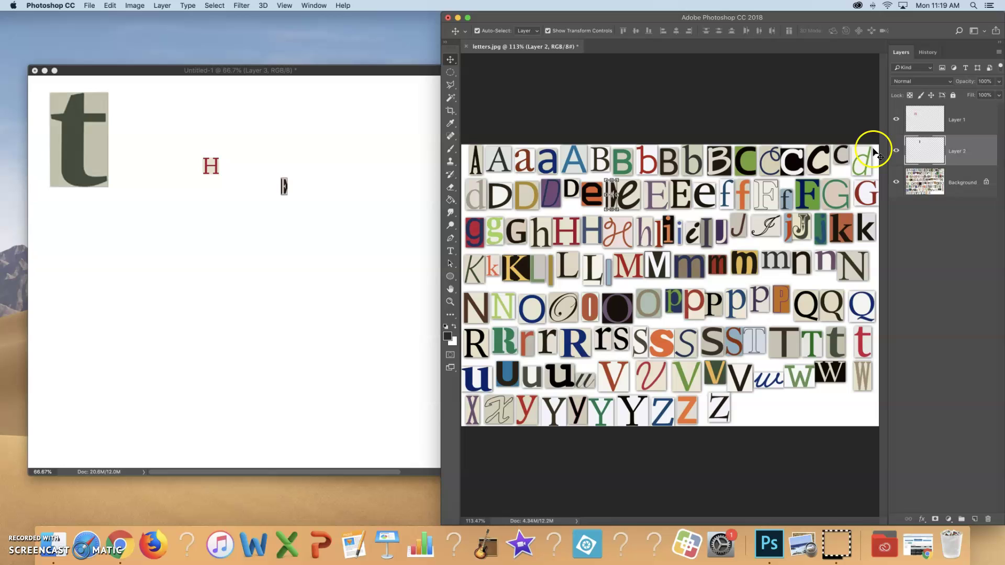
drag(956, 152, 988, 519)
drag(952, 120, 988, 519)
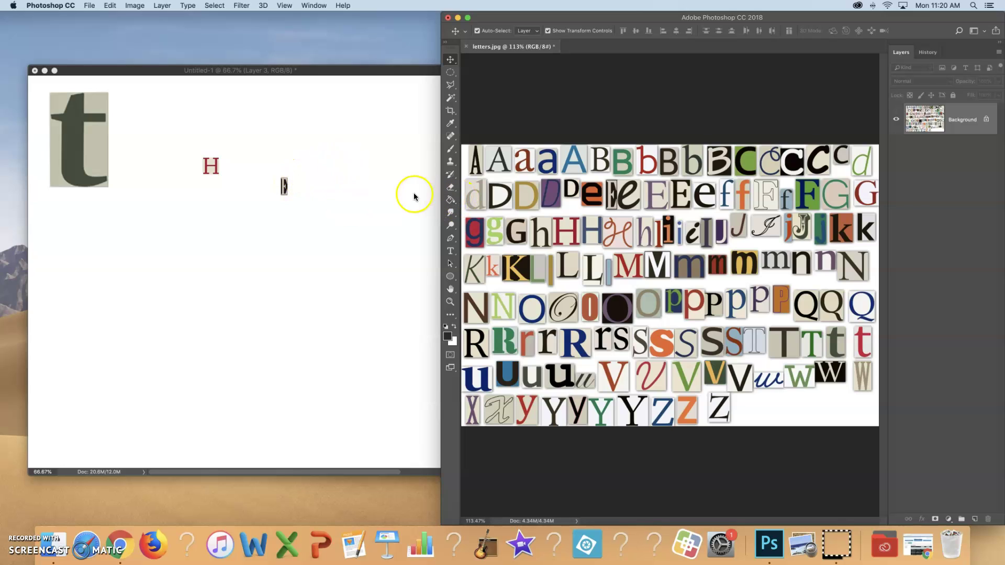
click(301, 70)
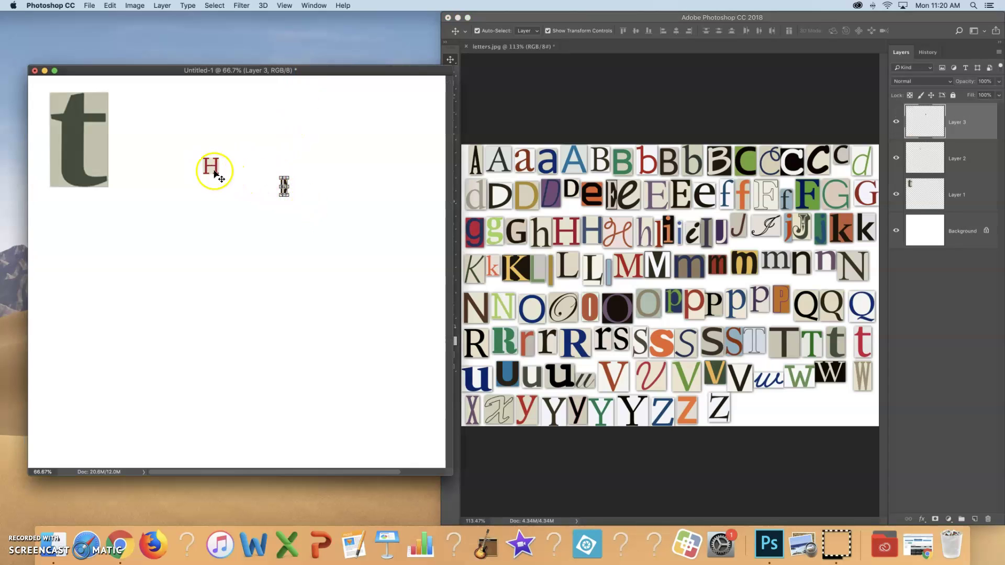